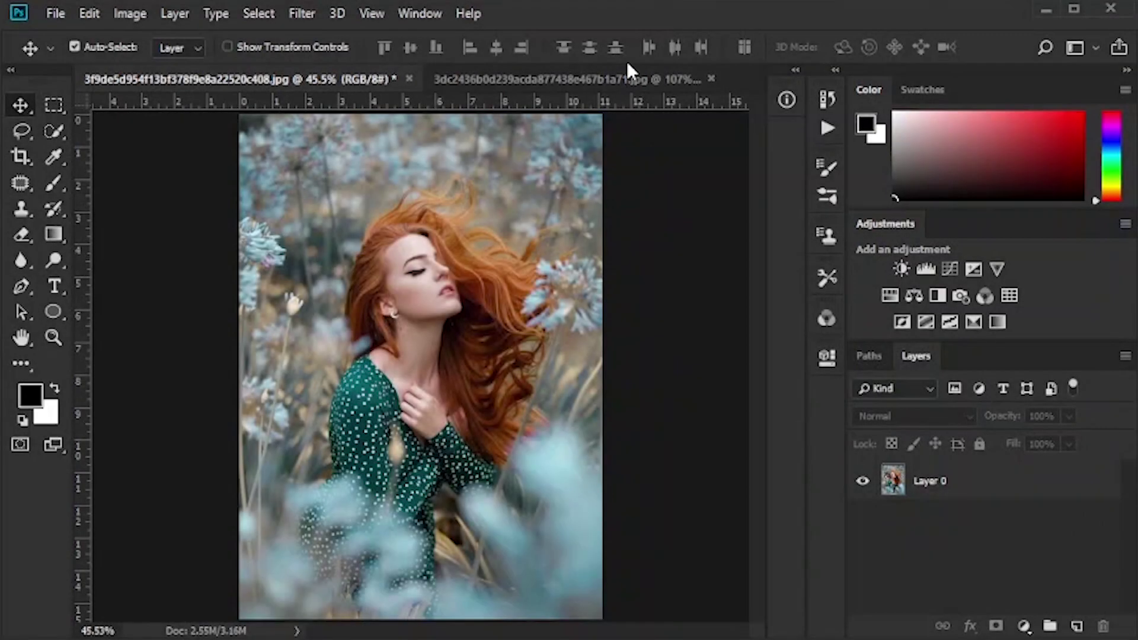
# - Drag the cut-out butterflies layer from the butterfly document onto the woman's flower-field photo
pyautogui.click(633, 80)
pyautogui.moveTo(594, 251); pyautogui.dragTo(347, 240)
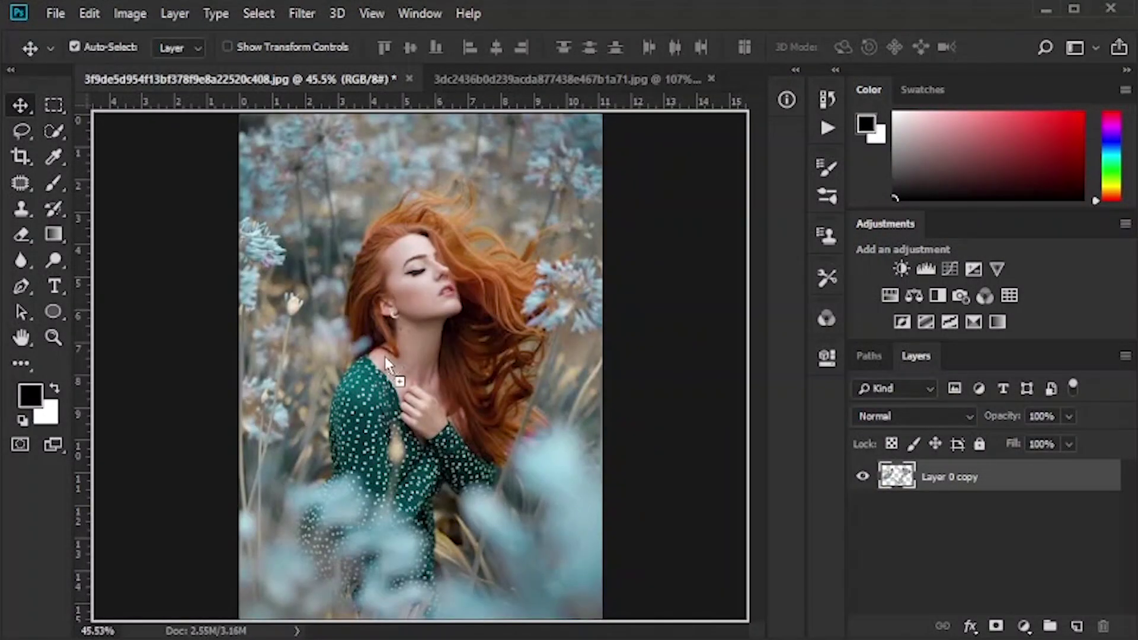
pyautogui.moveTo(387, 363); pyautogui.dragTo(445, 363)
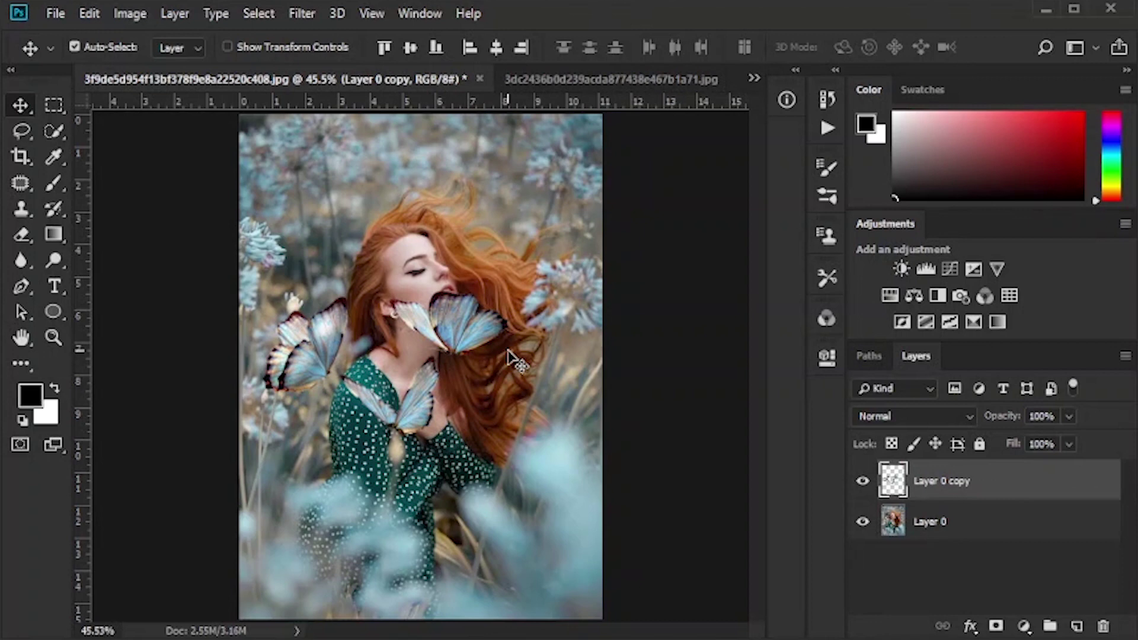
# - Free-transform the butterflies layer down to about 33% and commit it at her shoulder
pyautogui.hotkey('ctrl', 't')
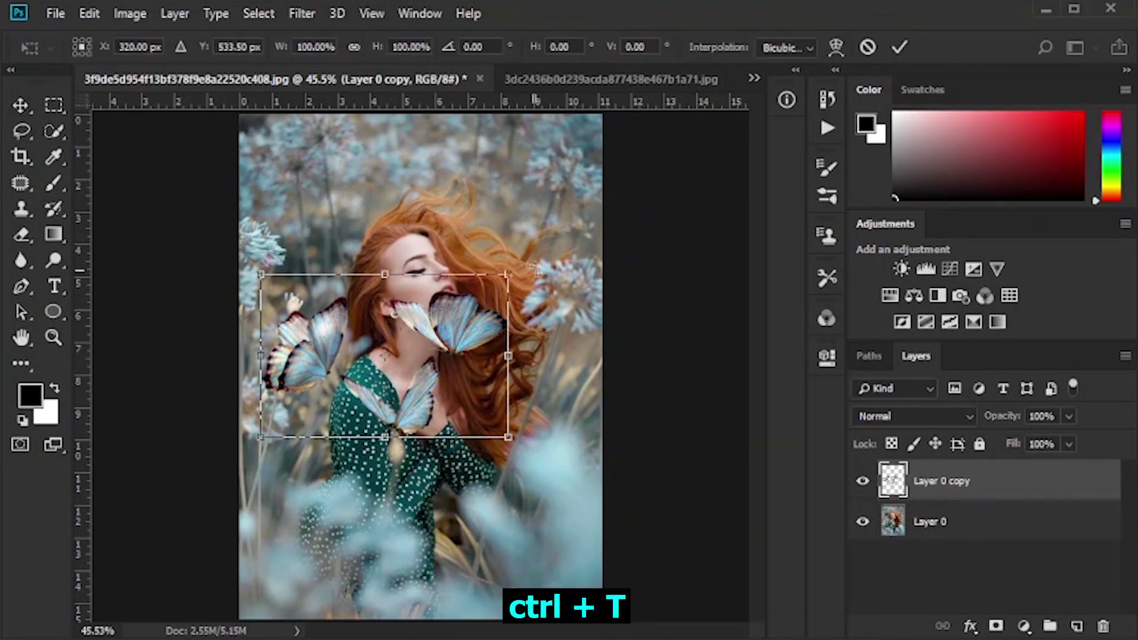
pyautogui.moveTo(513, 274)
pyautogui.mouseDown()
pyautogui.moveTo(328, 405)
pyautogui.moveTo(377, 356)
pyautogui.mouseUp()
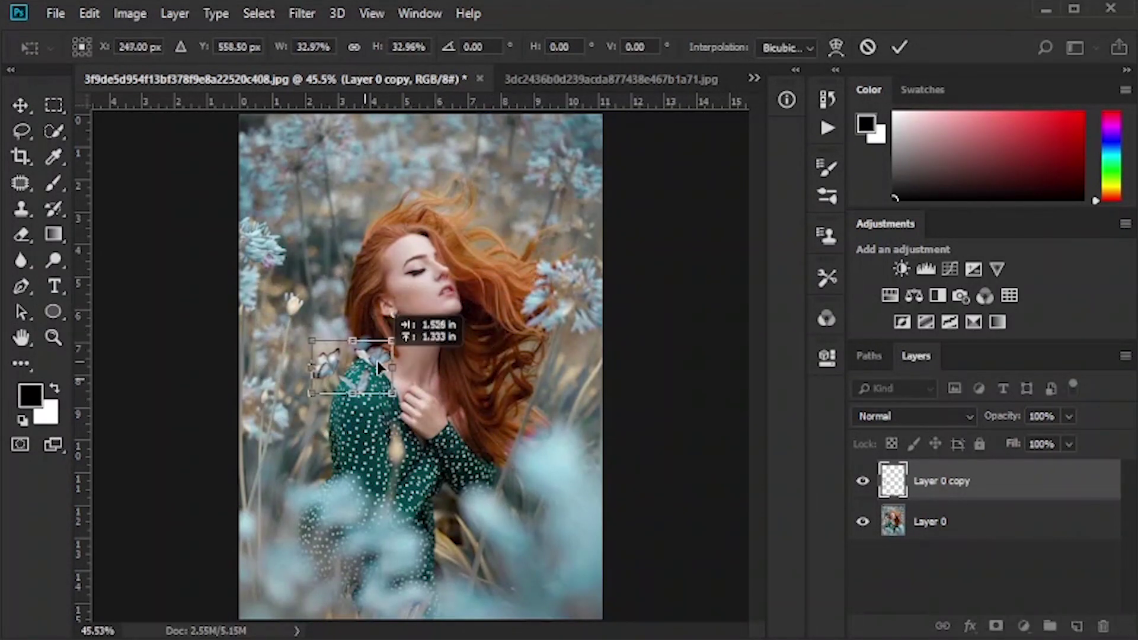
pyautogui.click(899, 47)
pyautogui.scroll(2, 450, 356)
pyautogui.scroll(2, 451, 333)
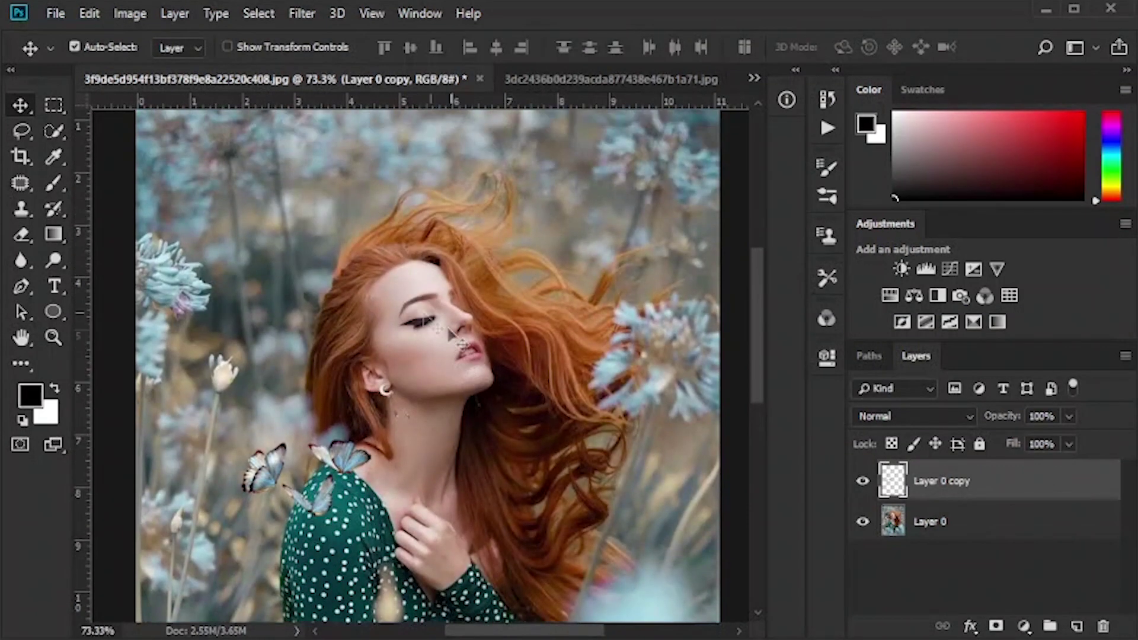
# - Lasso the upper butterfly and move it, tilted, into her hair at right
pyautogui.click(22, 130)
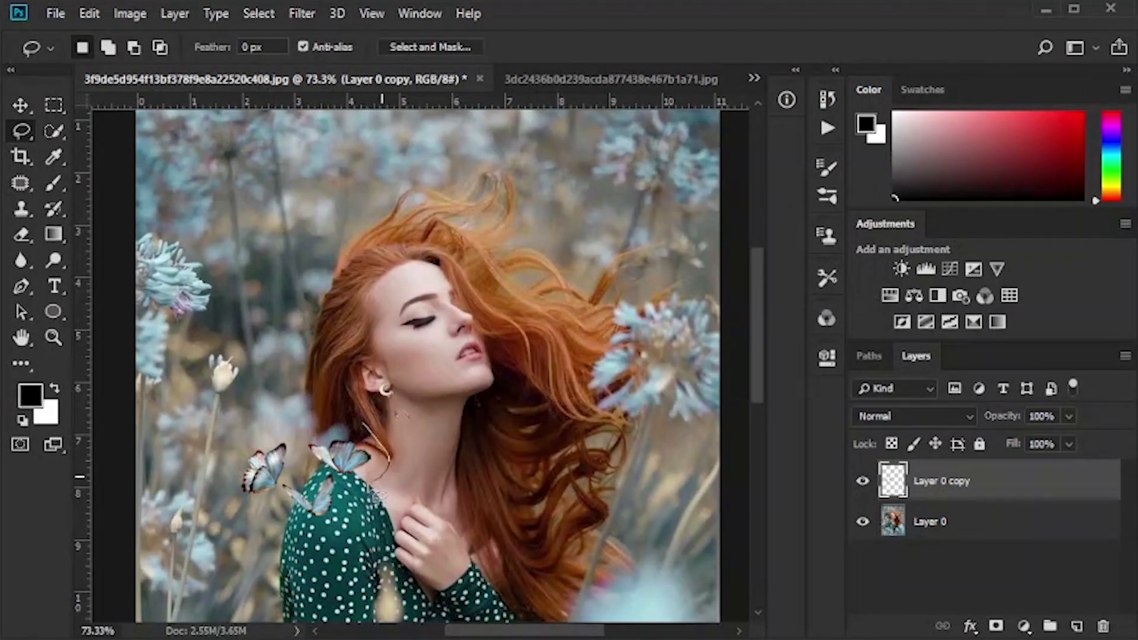
pyautogui.moveTo(310, 448)
pyautogui.mouseDown()
pyautogui.moveTo(306, 436)
pyautogui.moveTo(663, 309)
pyautogui.mouseUp()
pyautogui.click(22, 107)
pyautogui.hotkey('ctrl', 't')
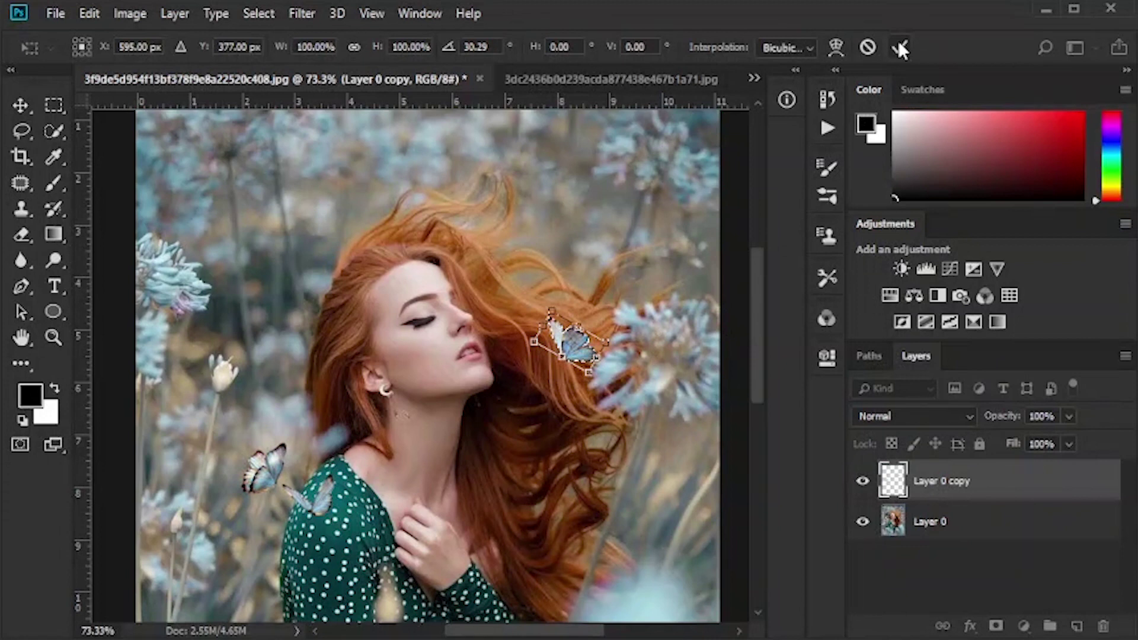
pyautogui.click(900, 47)
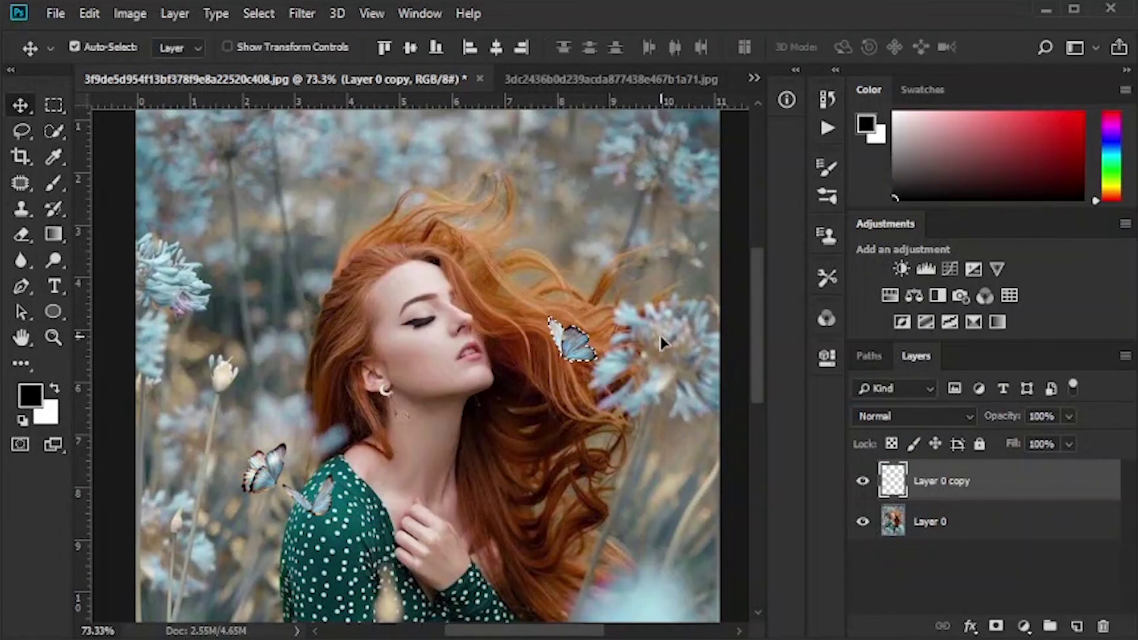
# - Lasso another butterfly and move it up to the top of the image
pyautogui.click(21, 131)
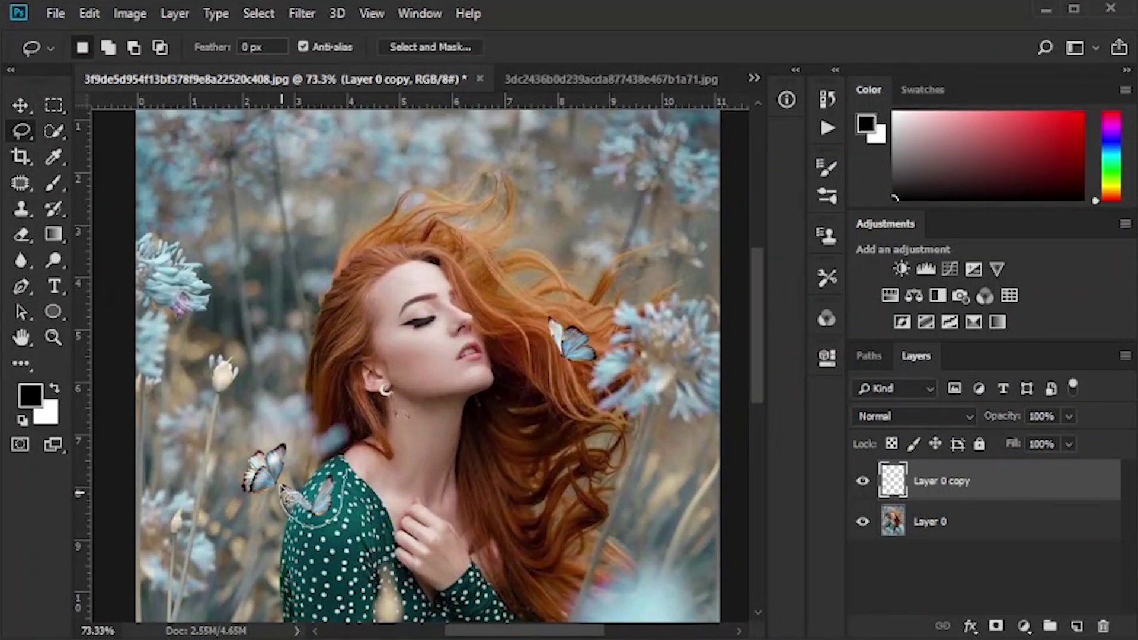
pyautogui.click(21, 105)
pyautogui.moveTo(307, 493); pyautogui.dragTo(518, 142)
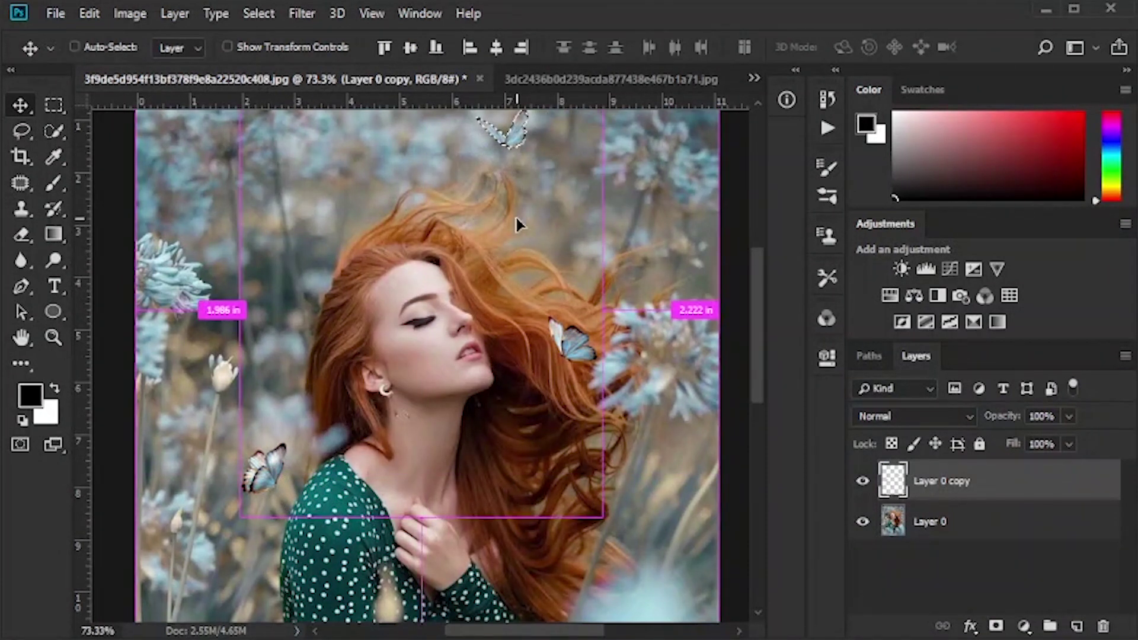
# - Lasso a third butterfly and nudge it slightly upward beside her shoulder
pyautogui.click(21, 131)
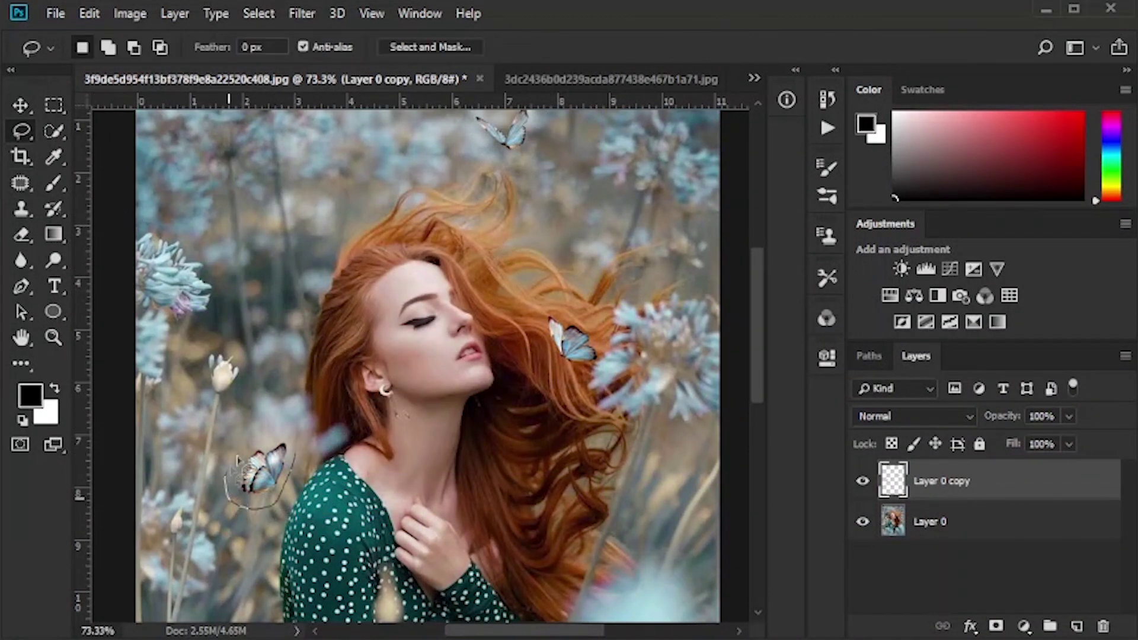
pyautogui.click(21, 106)
pyautogui.moveTo(267, 466); pyautogui.dragTo(303, 462)
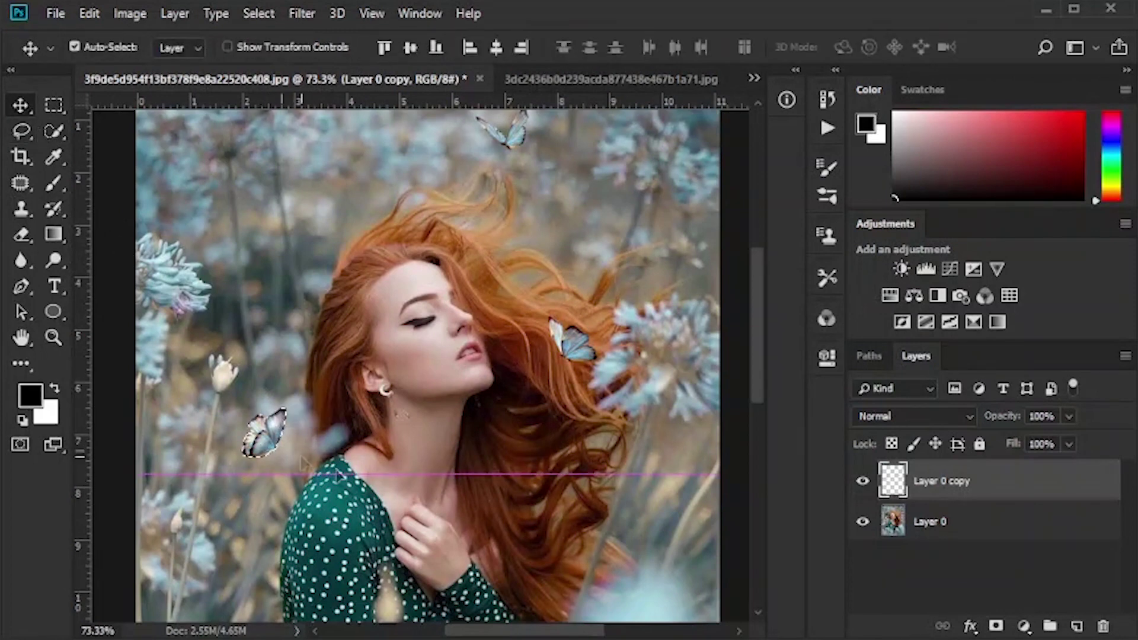
pyautogui.scroll(-2, 395, 484)
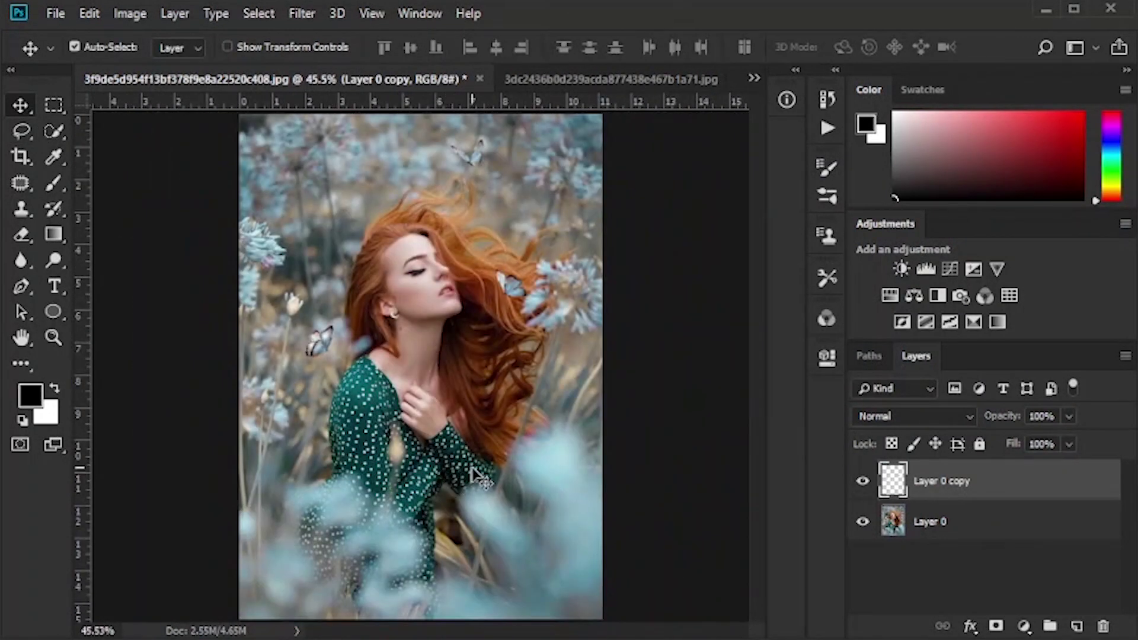
# - Add a NightFromDay.CUBE Color Lookup layer above Layer 0 at 66% opacity
pyautogui.click(987, 530)
pyautogui.click(1022, 626)
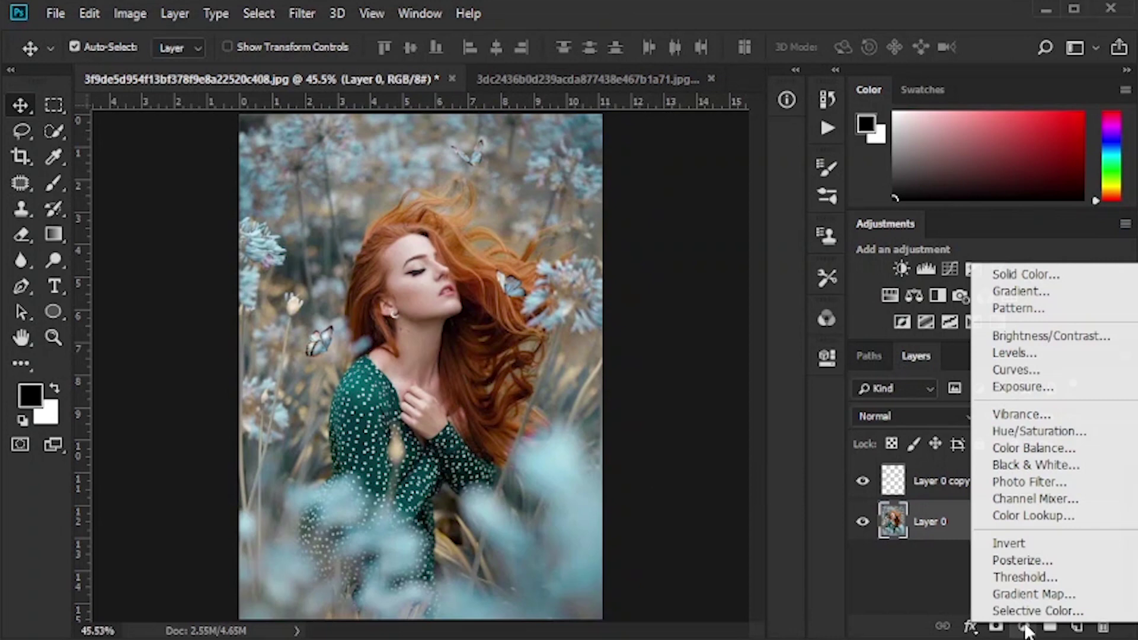
pyautogui.click(1031, 516)
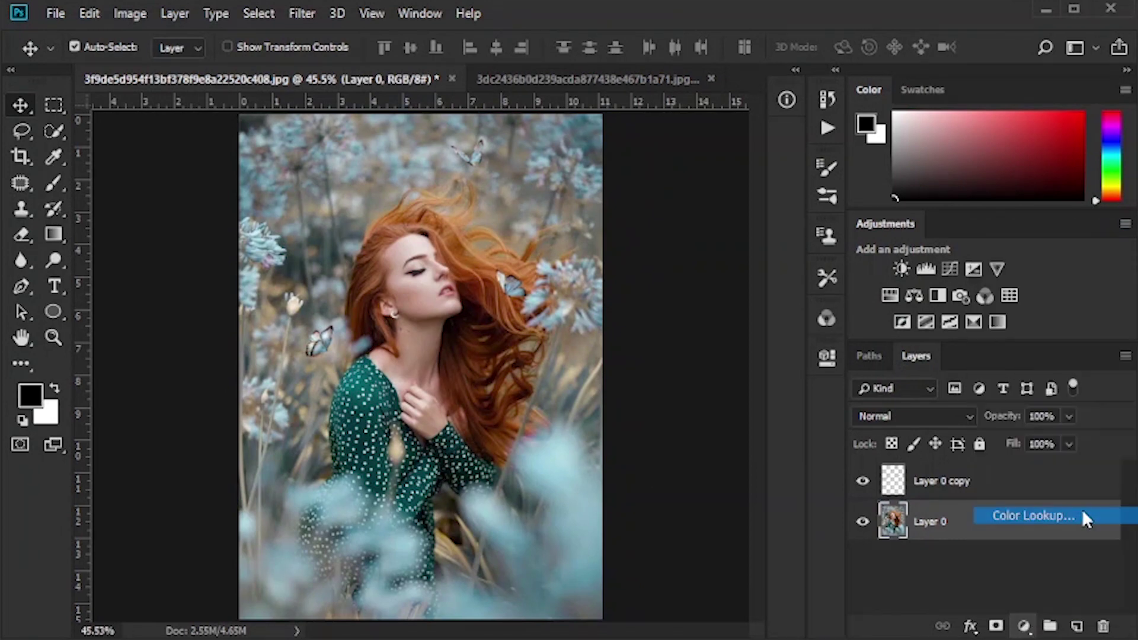
pyautogui.click(724, 320)
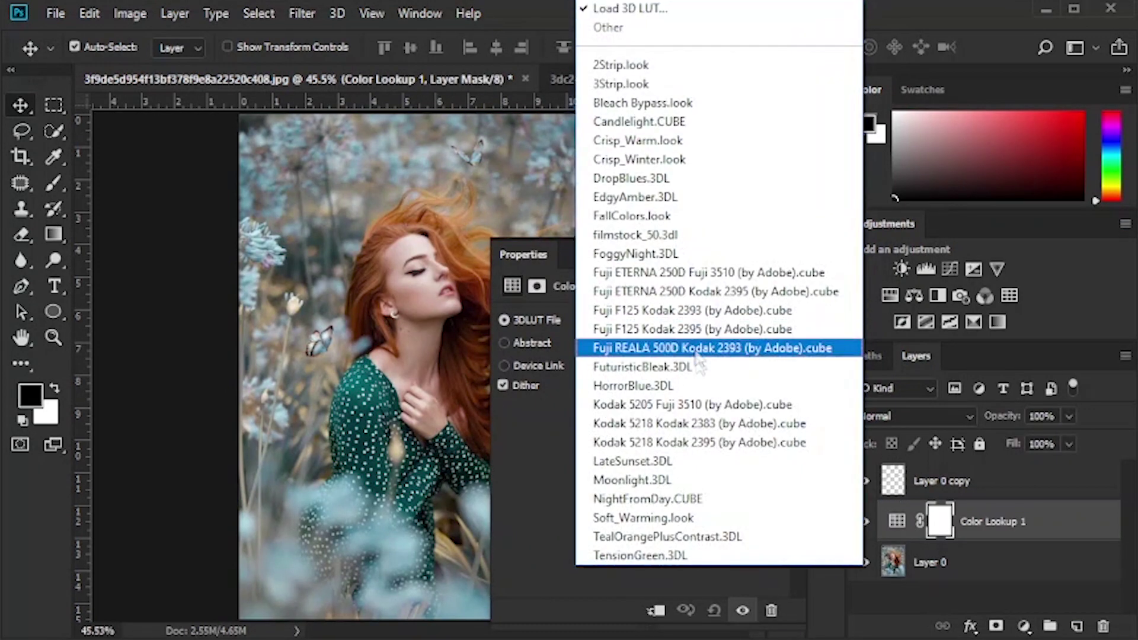
pyautogui.click(762, 500)
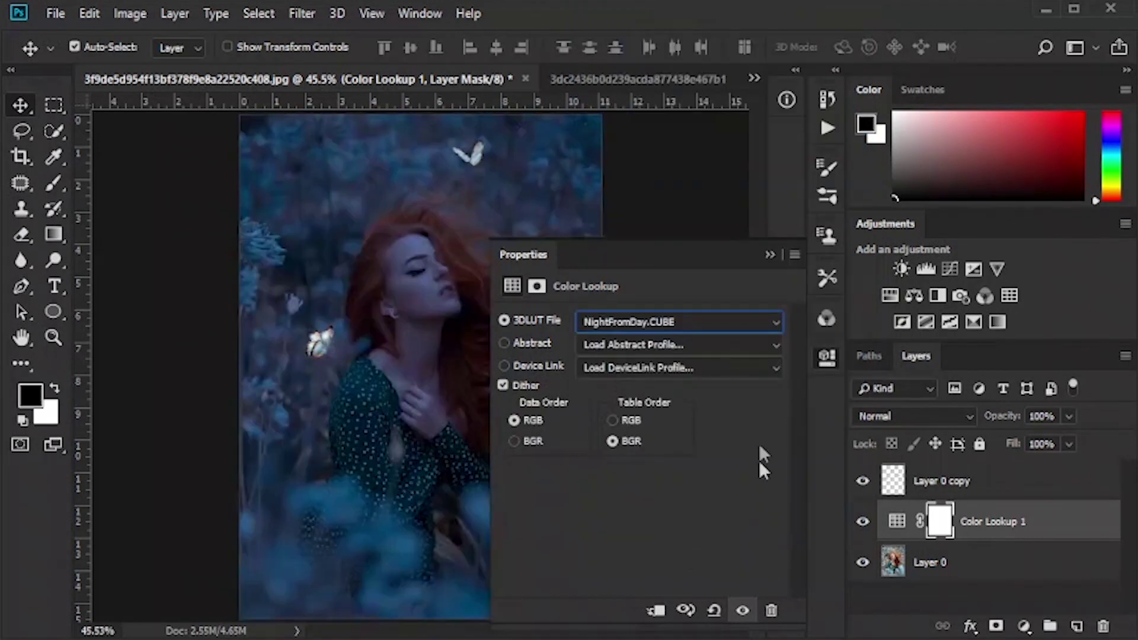
pyautogui.click(770, 255)
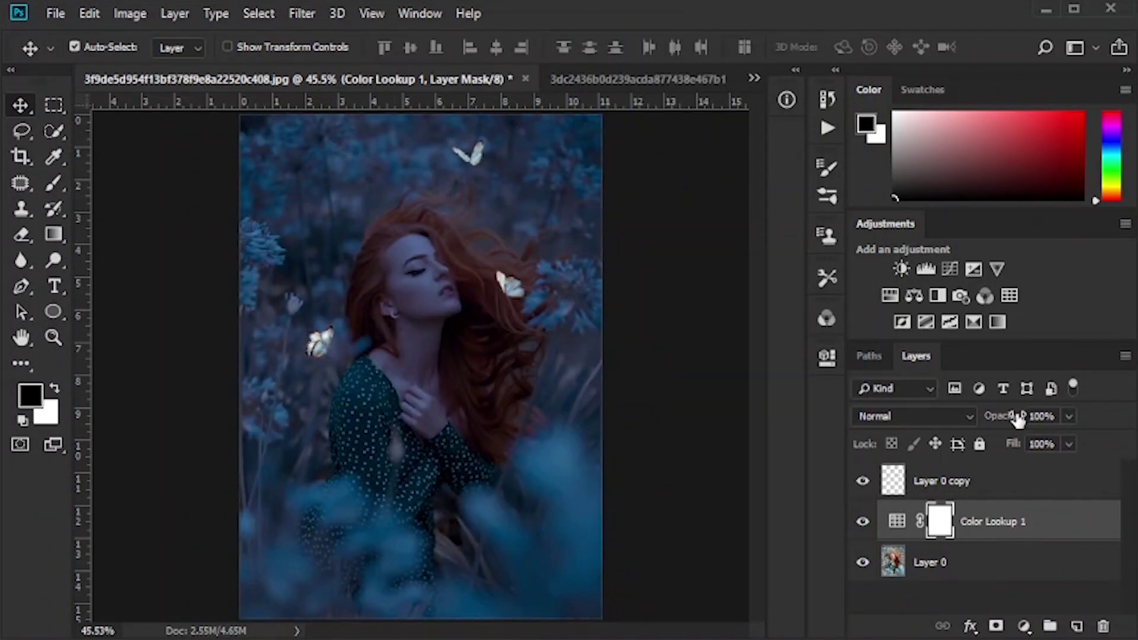
pyautogui.moveTo(1003, 419); pyautogui.dragTo(989, 419)
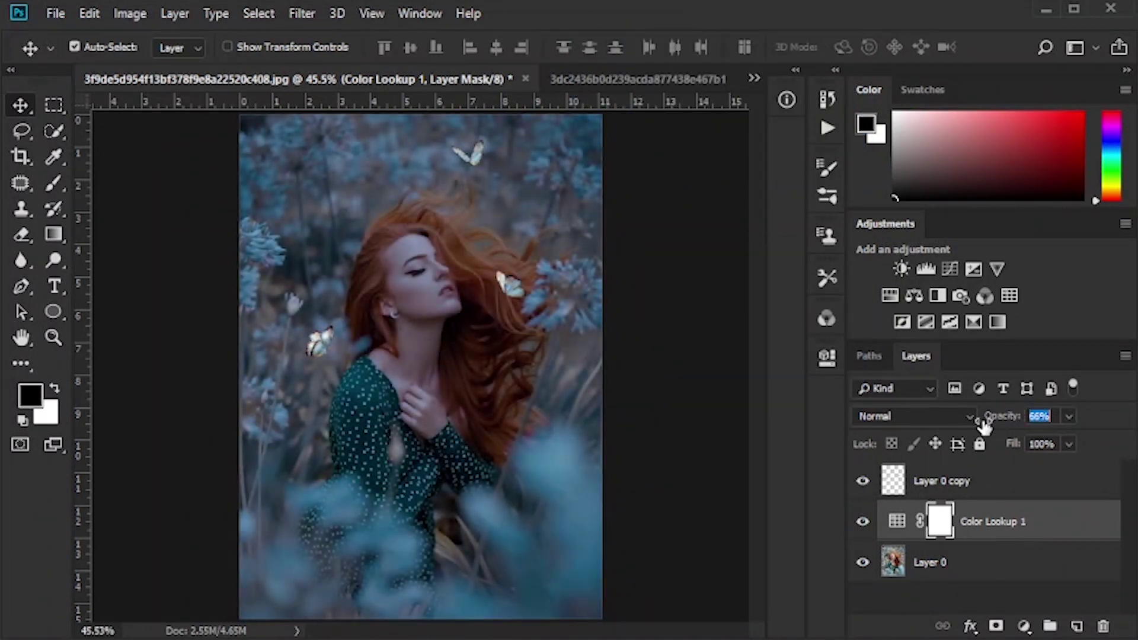
# - Add a cyan Solid Color fill layer above the butterflies layer
pyautogui.click(992, 484)
pyautogui.click(1027, 628)
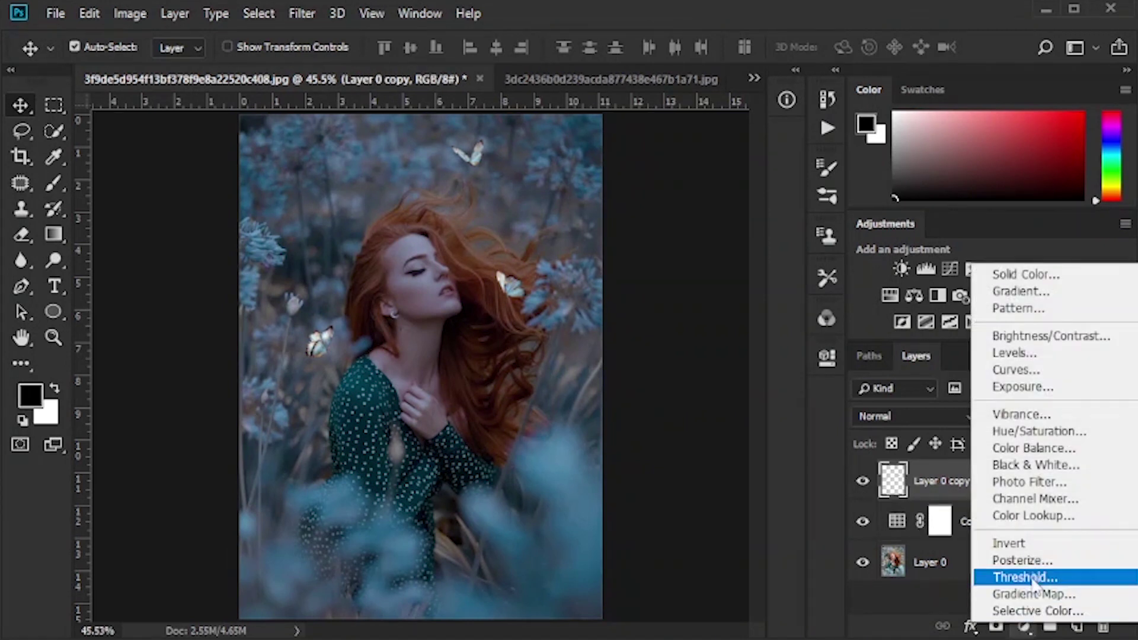
pyautogui.click(1023, 276)
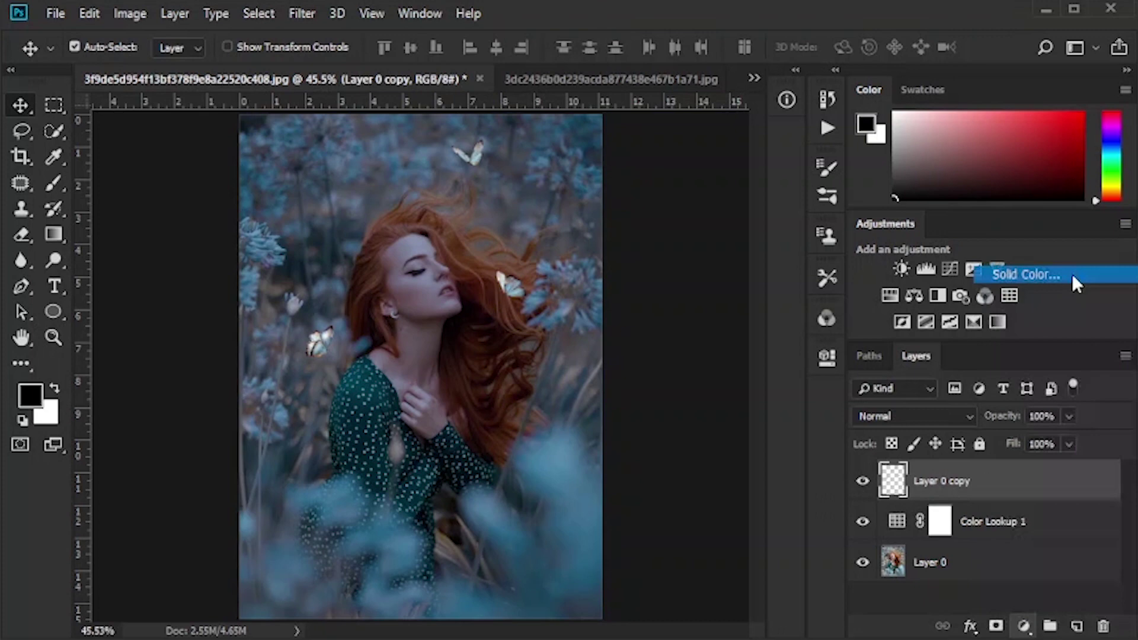
pyautogui.click(857, 265)
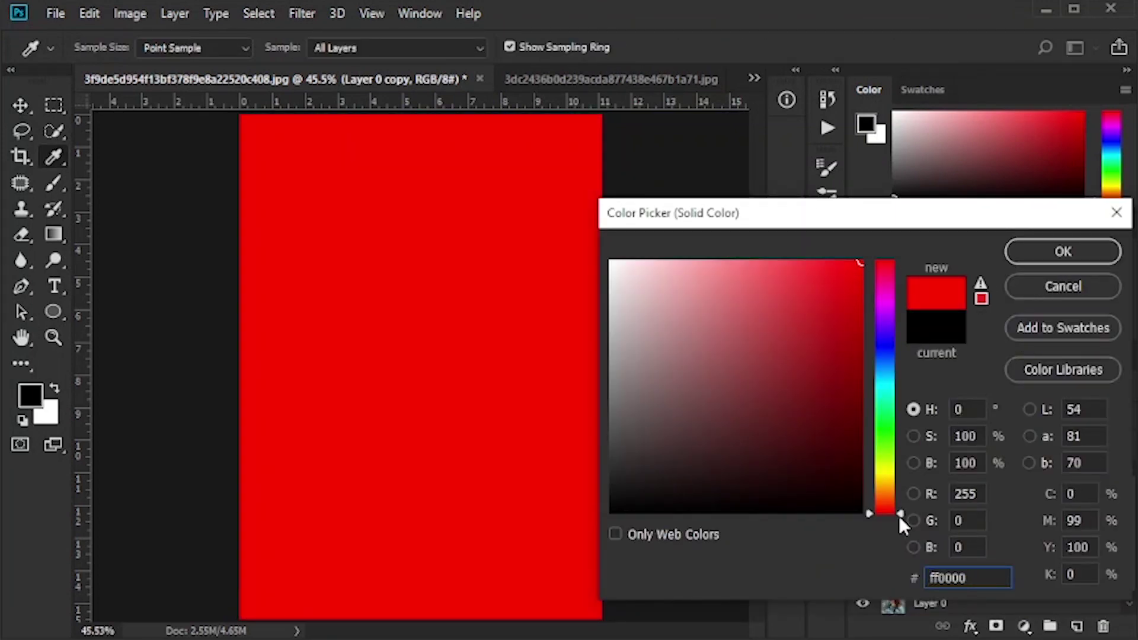
pyautogui.moveTo(898, 514); pyautogui.dragTo(902, 383)
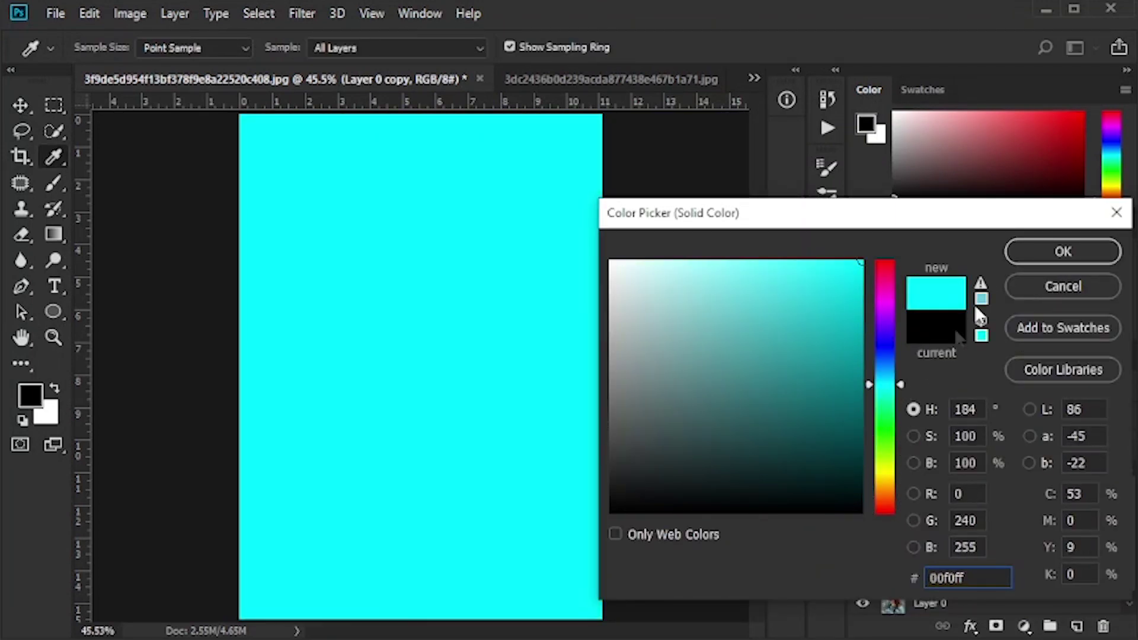
pyautogui.click(1039, 254)
# - Set the cyan fill to Overlay blend mode and invert its mask
pyautogui.click(916, 416)
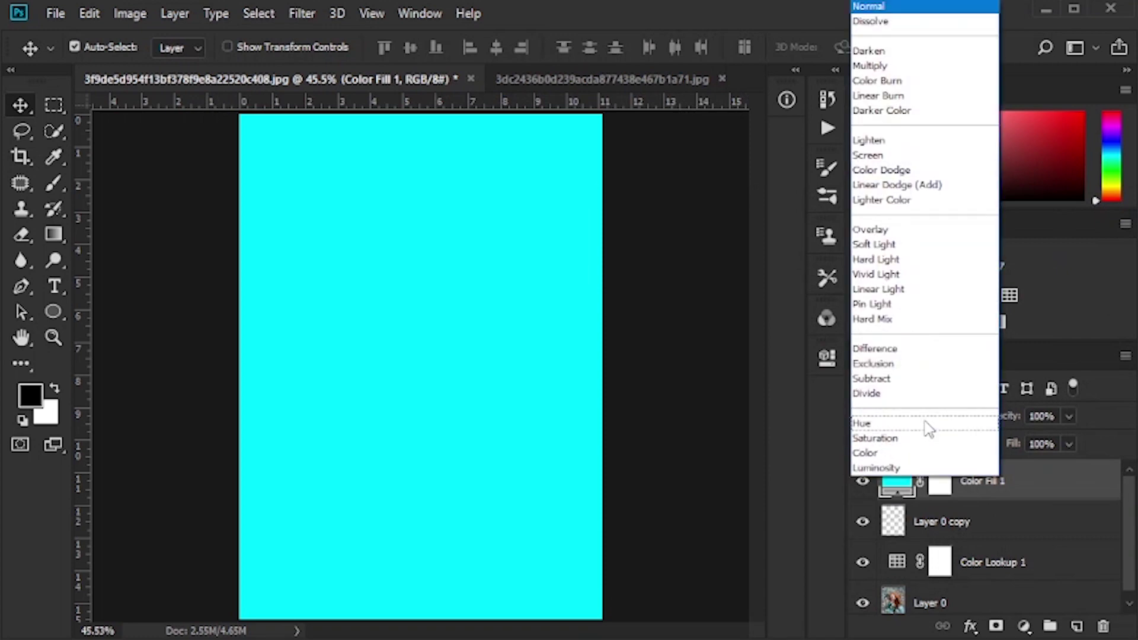
pyautogui.click(880, 230)
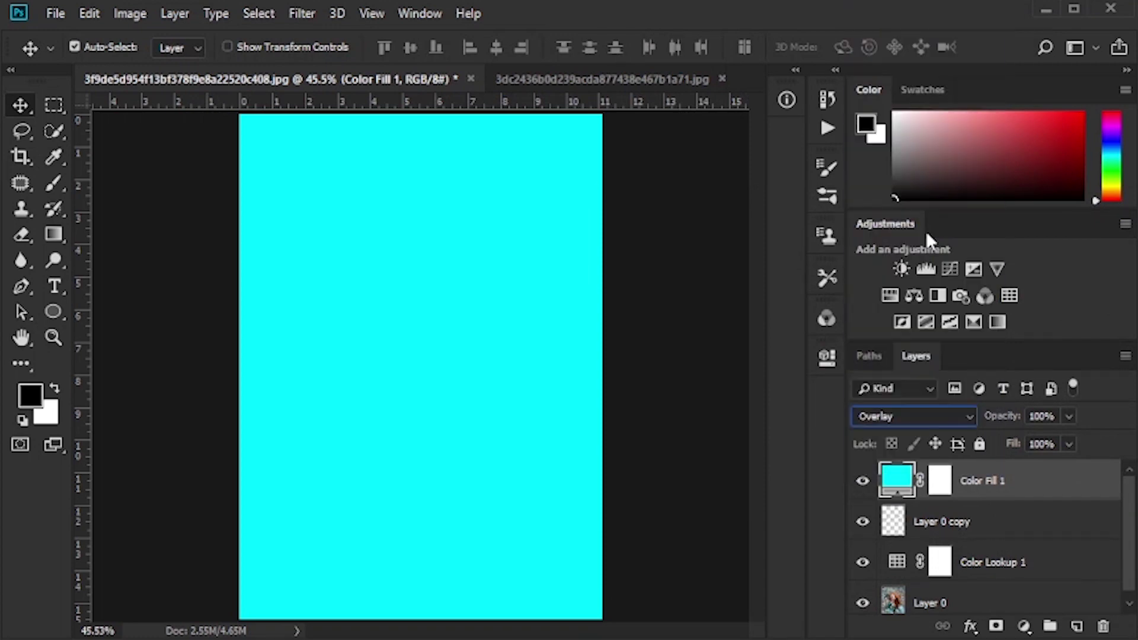
pyautogui.click(940, 480)
pyautogui.hotkey('ctrl', 'i')
pyautogui.hotkey('ctrl', 'i')
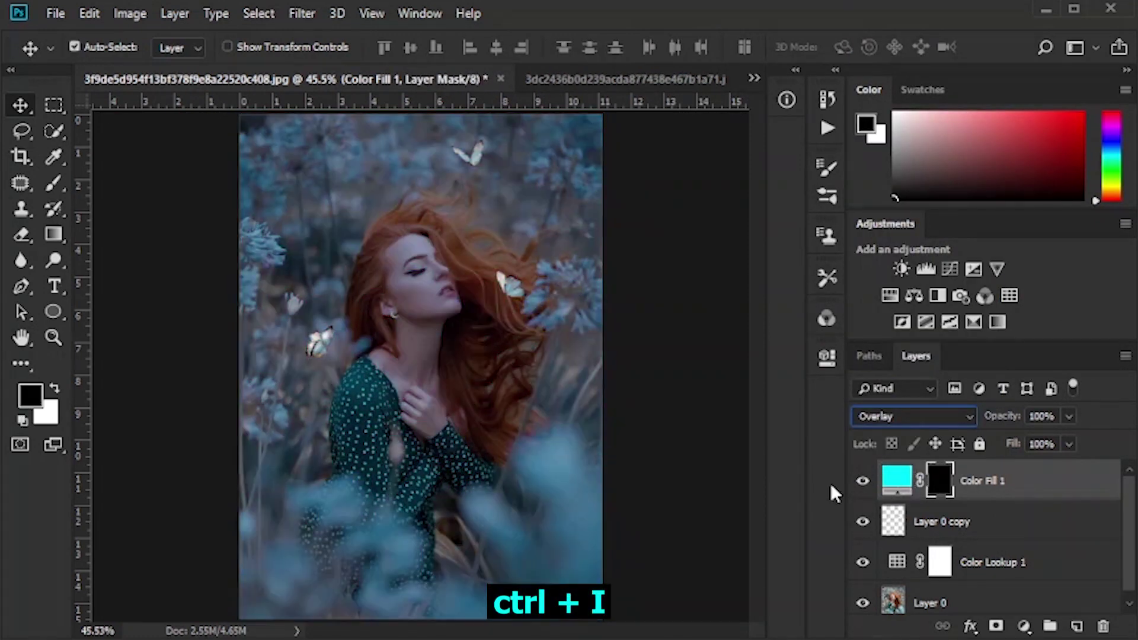
# - With a white brush at 65% flow, paint the cyan glow onto the top and left butterflies
pyautogui.click(53, 183)
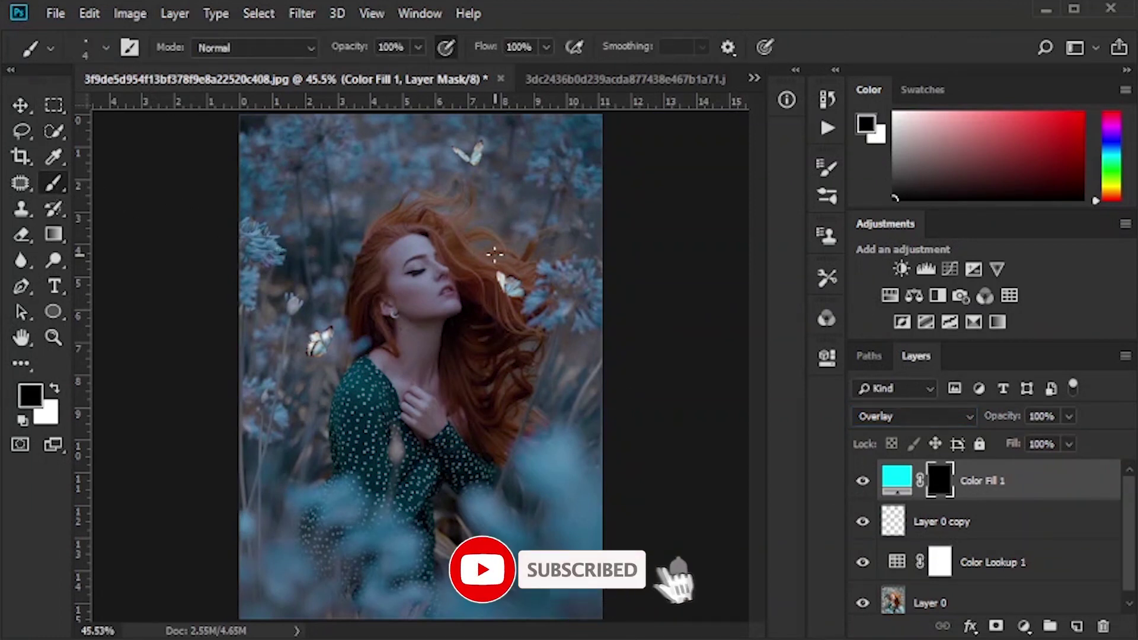
pyautogui.press(']')
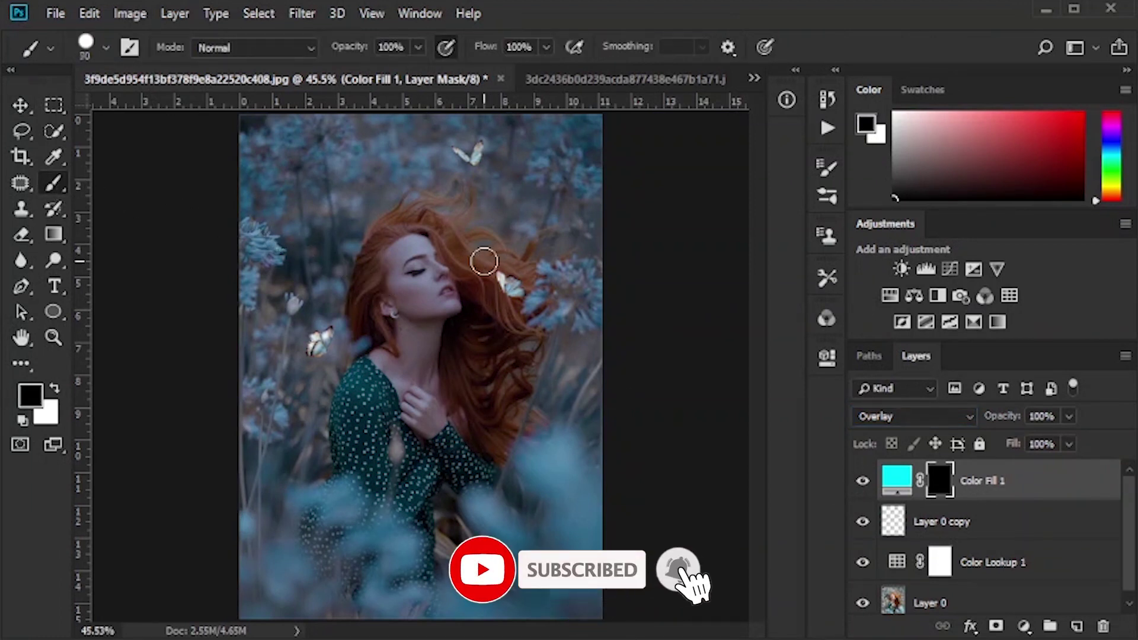
pyautogui.press('x')
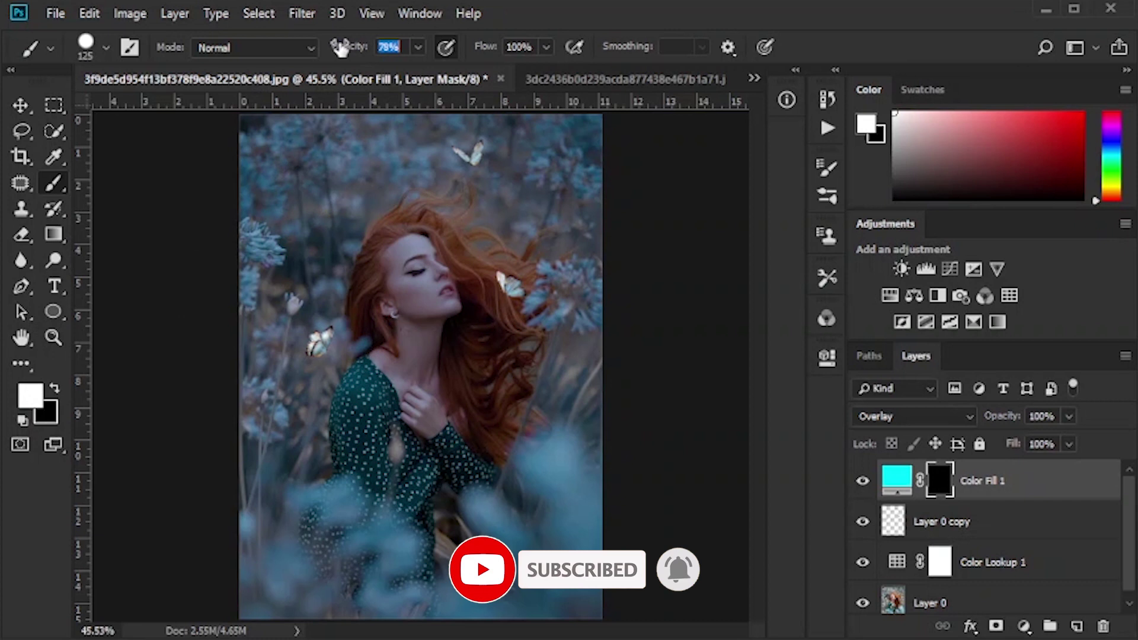
pyautogui.write('65')
pyautogui.press('Return')
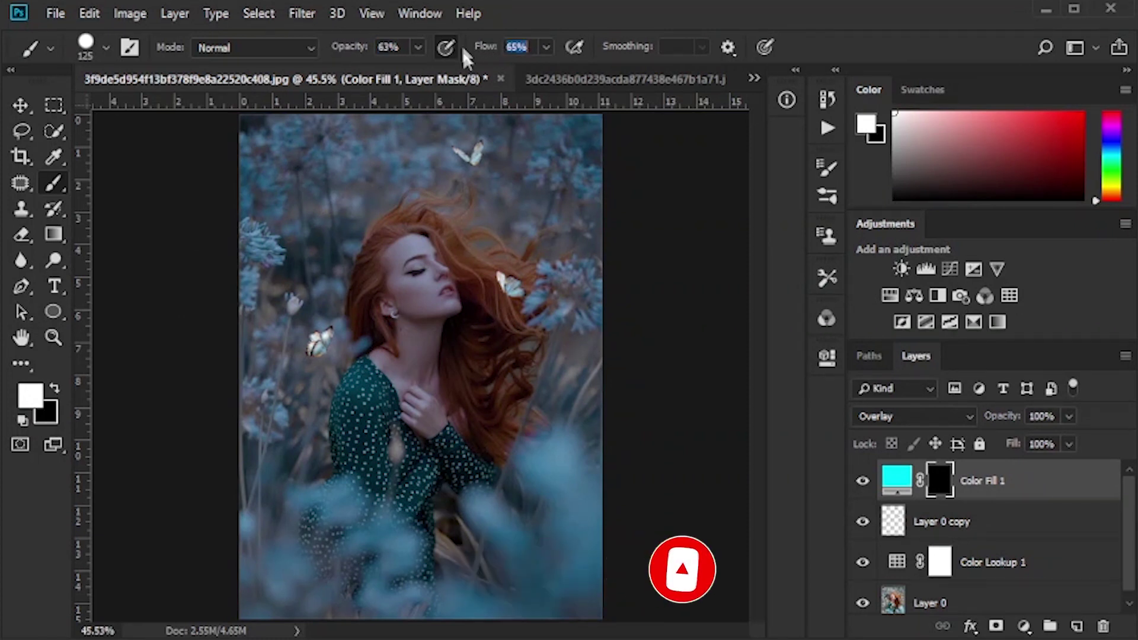
pyautogui.click(469, 154)
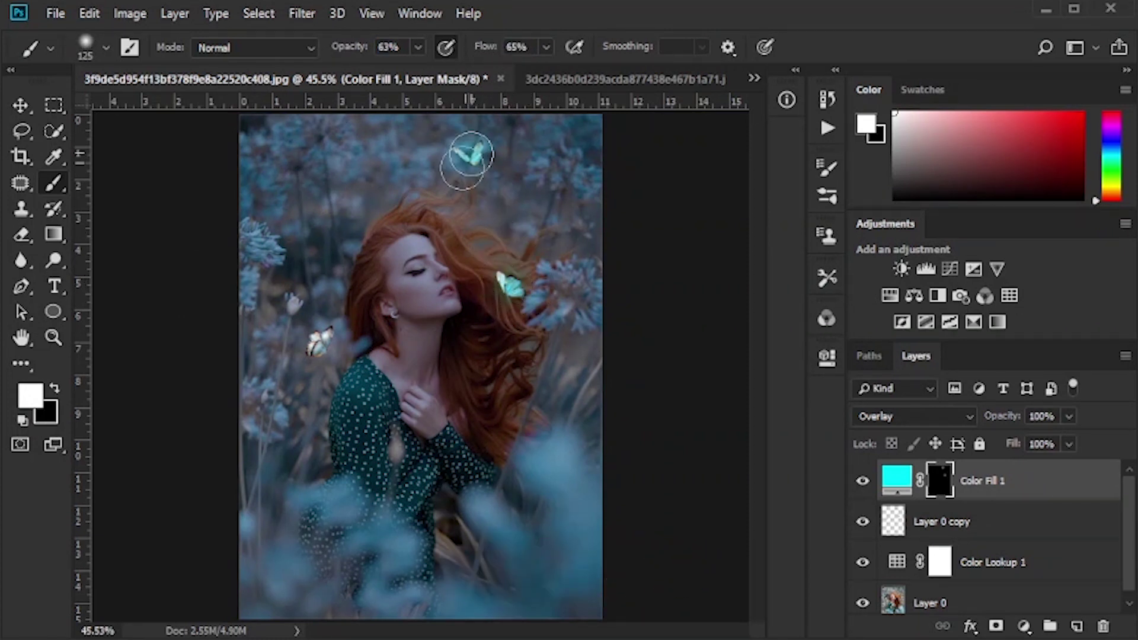
pyautogui.click(315, 344)
# - Lower brush opacity to 46% and paint the cyan glow into her hair with smaller brush sizes
pyautogui.press(']')
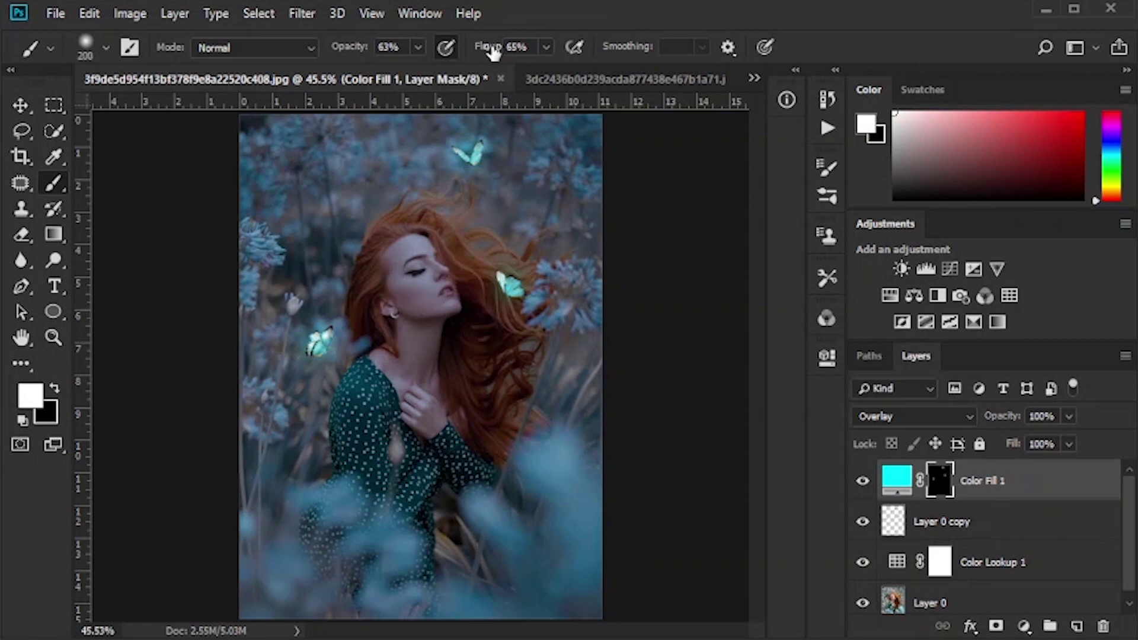
pyautogui.write('46')
pyautogui.press('Return')
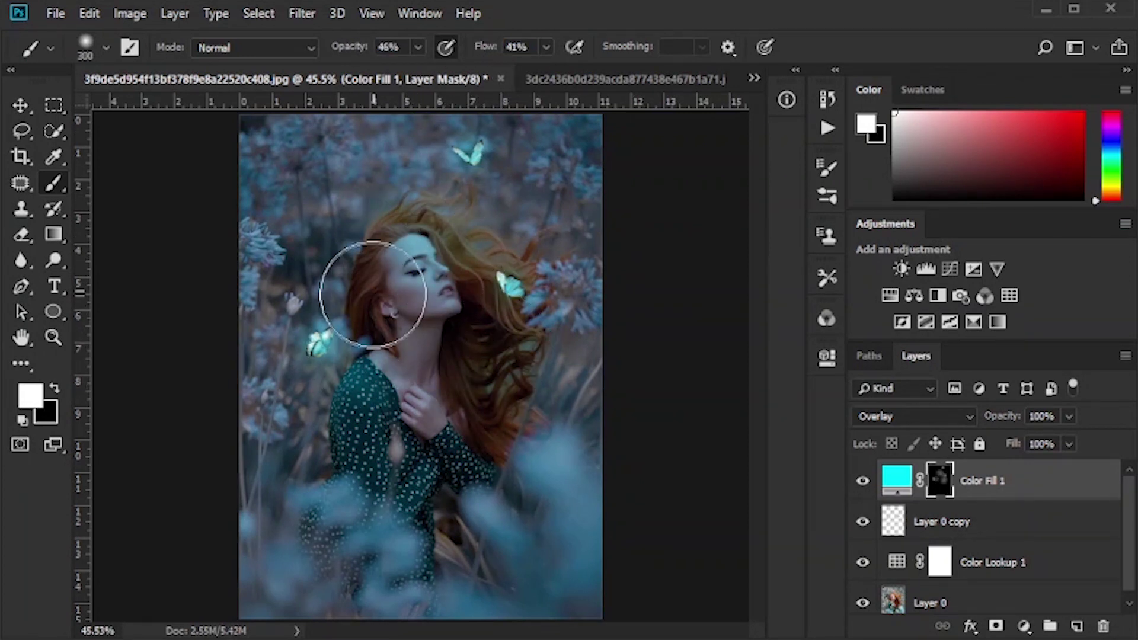
pyautogui.press('[')
pyautogui.press('[')
pyautogui.press('[')
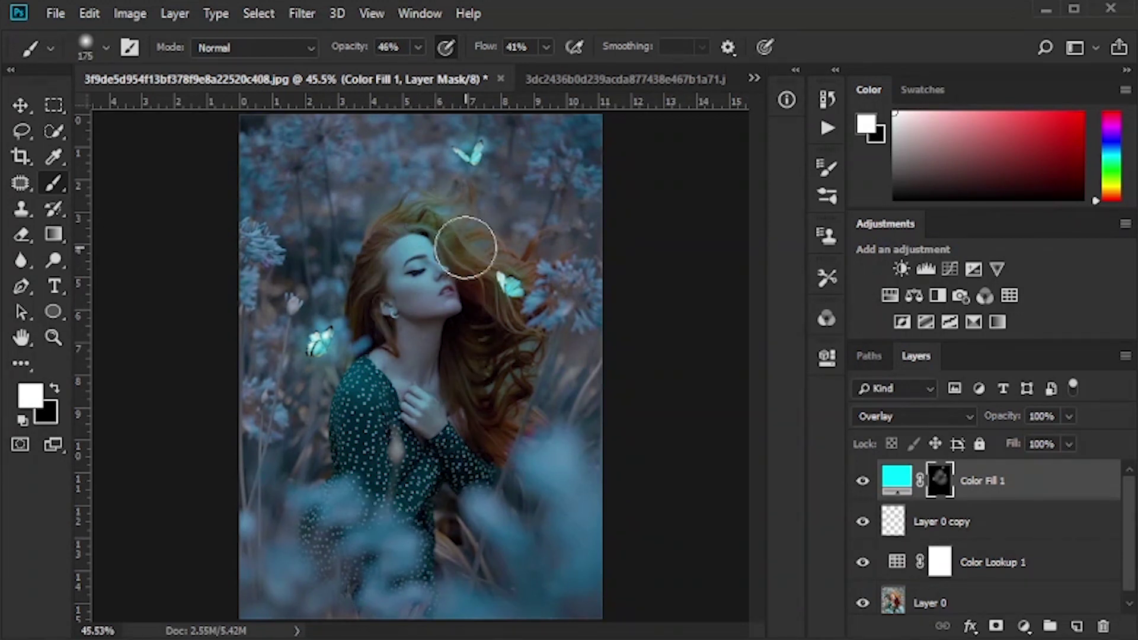
pyautogui.press('[')
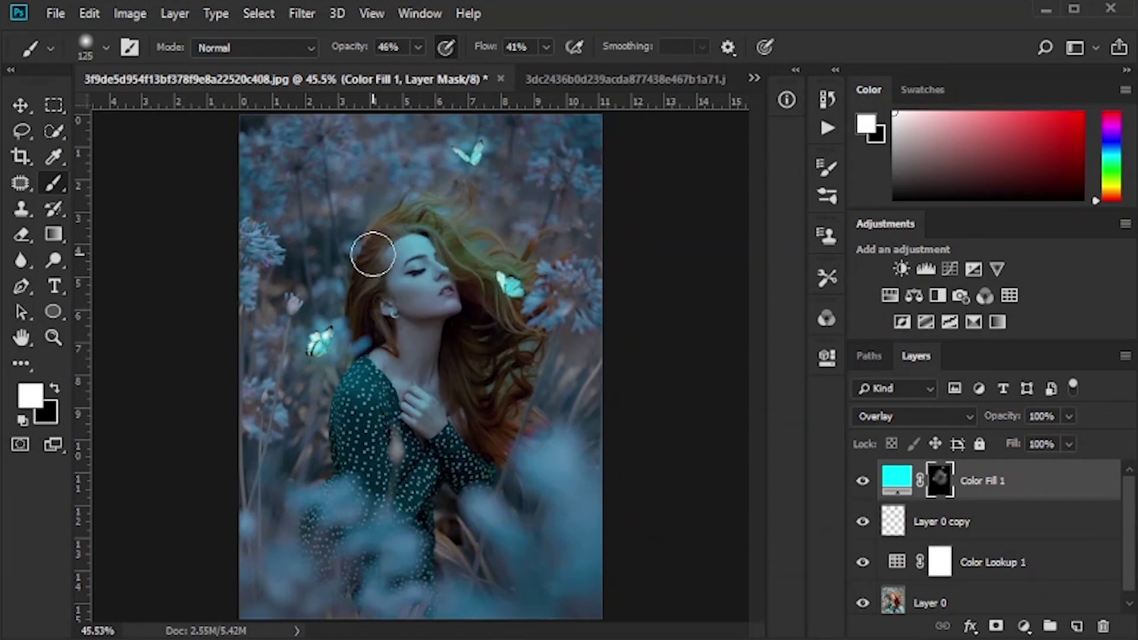
pyautogui.press(']')
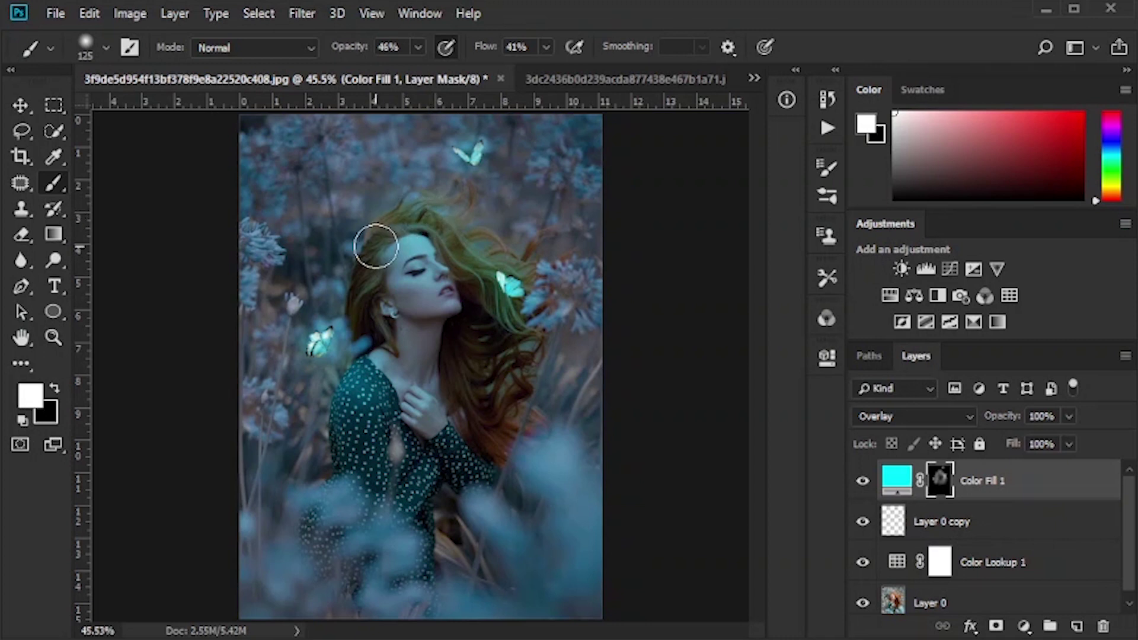
# - Add an Exposure adjustment of about +2.17 and invert its mask to hide it
pyautogui.click(30, 108)
pyautogui.click(658, 356)
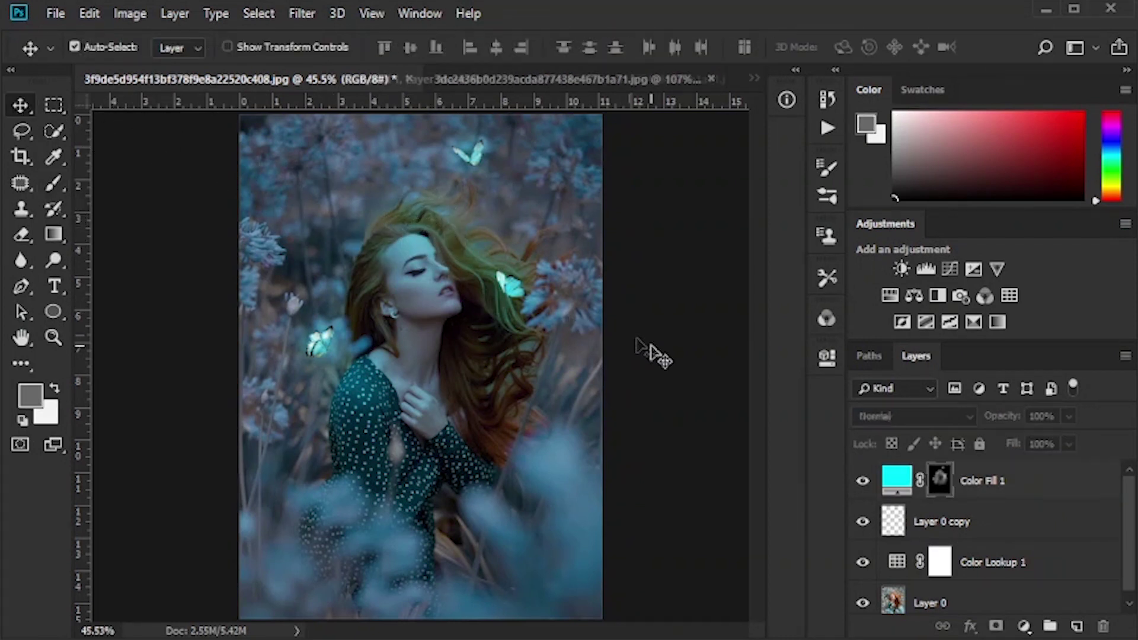
pyautogui.click(1024, 628)
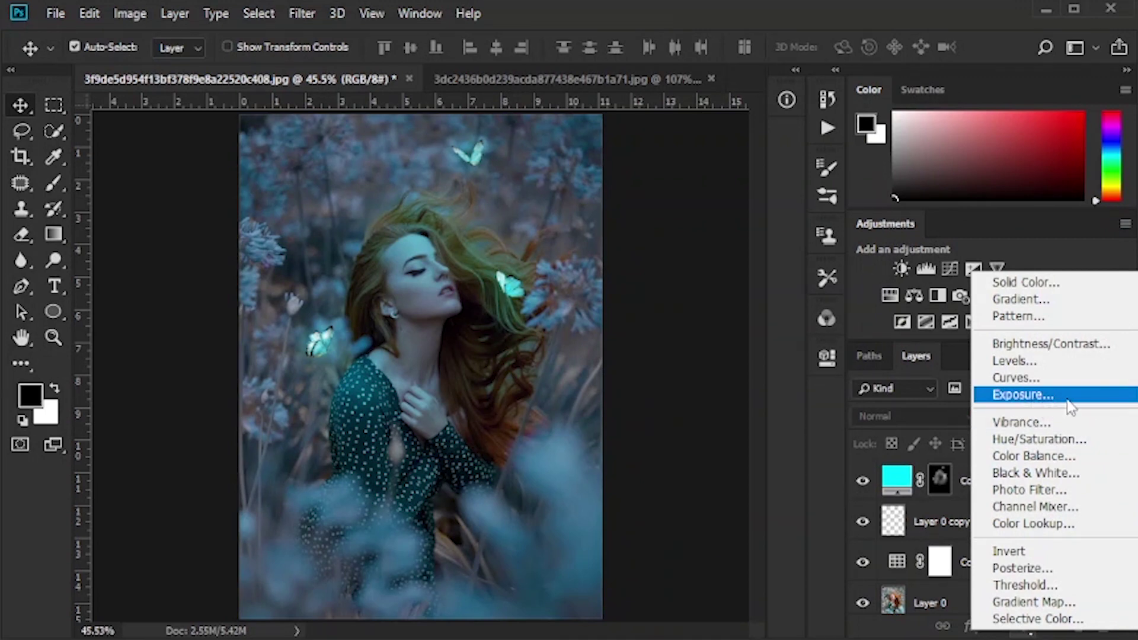
pyautogui.click(1022, 395)
pyautogui.moveTo(642, 371); pyautogui.dragTo(685, 371)
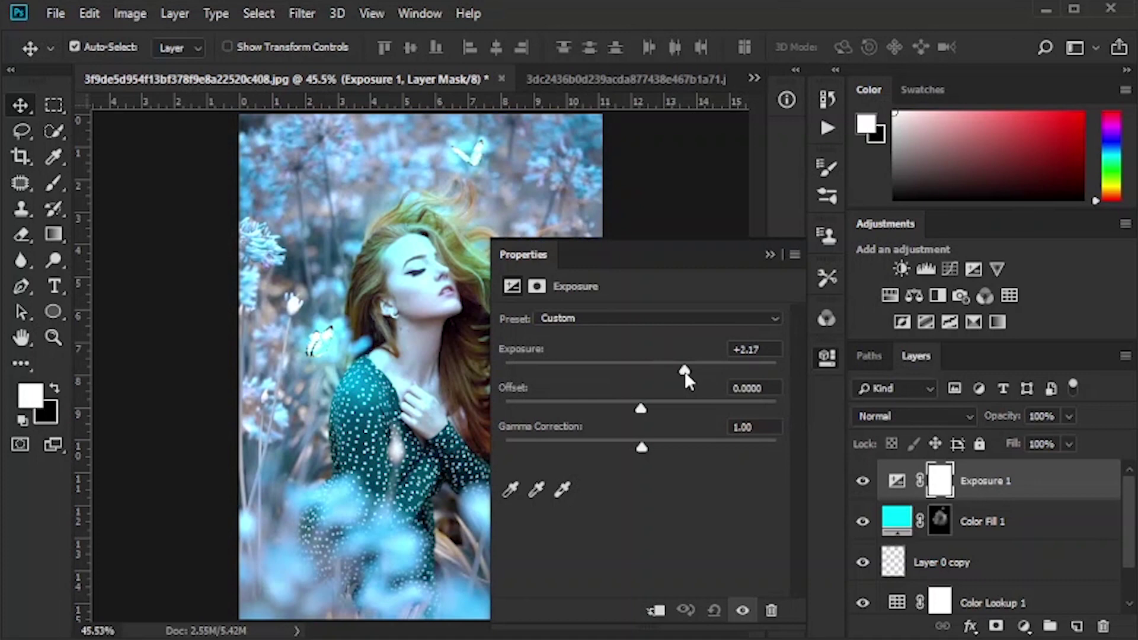
pyautogui.click(770, 256)
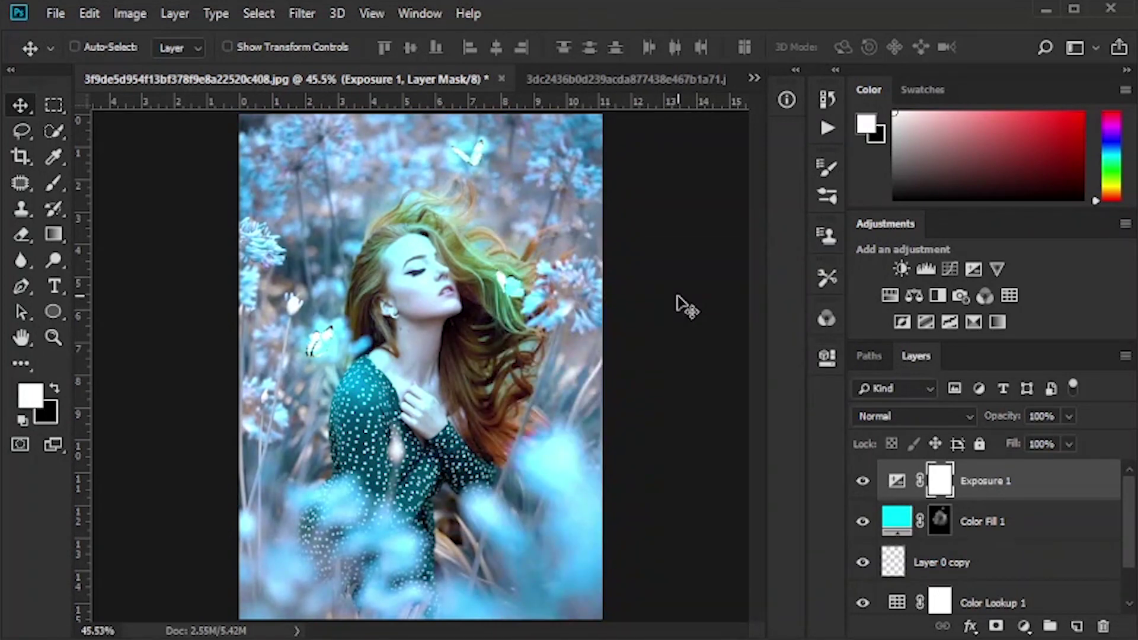
pyautogui.hotkey('ctrl', 'i')
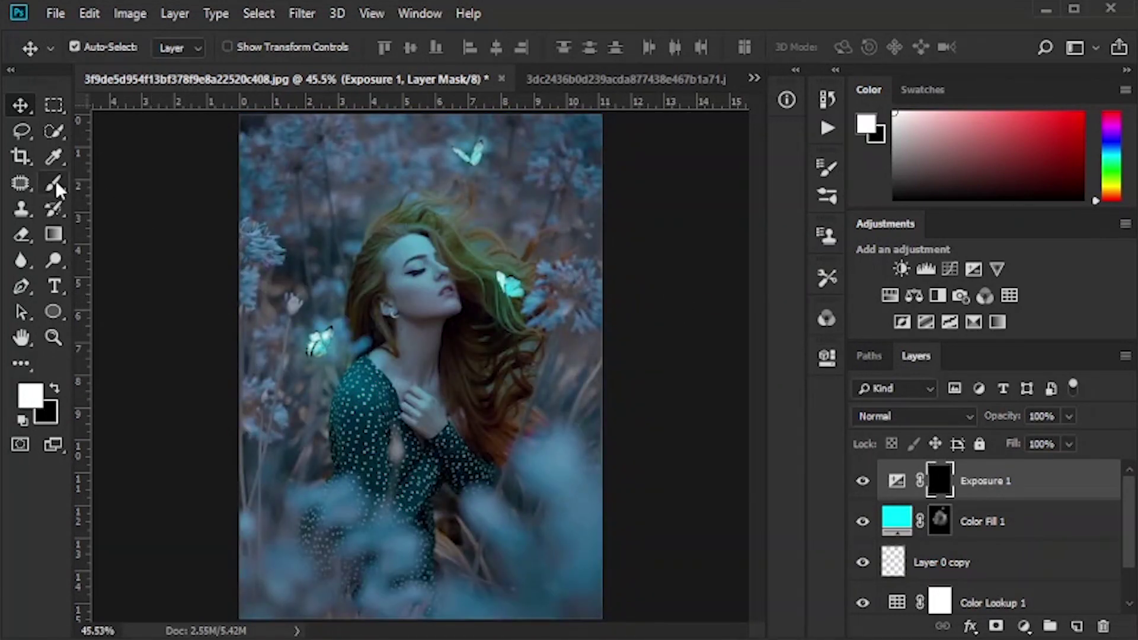
# - Paint white on the Exposure 1 mask over eyebrow, cheek, shoulder, hair and butterflies
pyautogui.click(55, 185)
pyautogui.scroll(5, 392, 275)
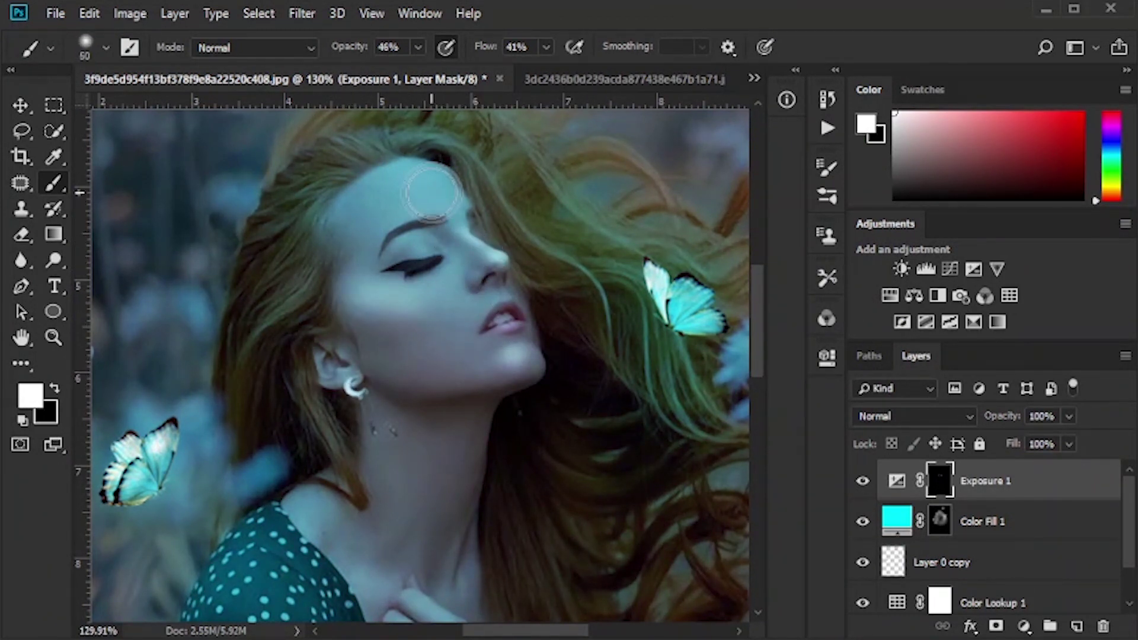
pyautogui.press('[')
pyautogui.press('[')
pyautogui.press('[')
pyautogui.scroll(-5, 427, 303)
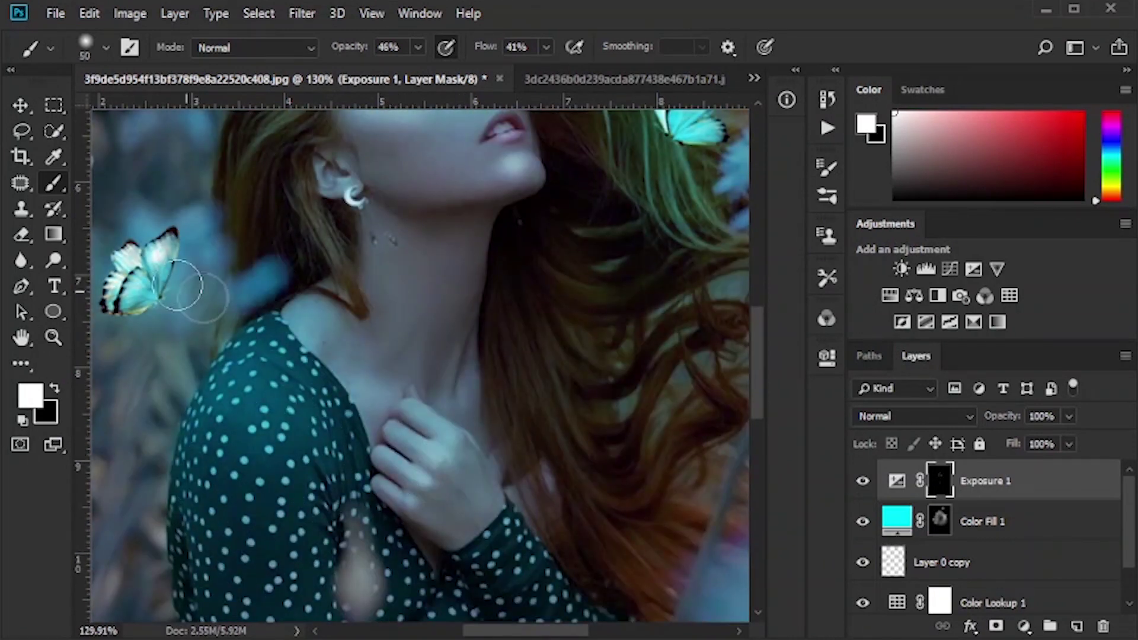
pyautogui.scroll(-3, 428, 444)
pyautogui.press(']')
pyautogui.press(']')
pyautogui.press(']')
pyautogui.scroll(1, 602, 414)
pyautogui.press('[')
pyautogui.press('[')
pyautogui.press('[')
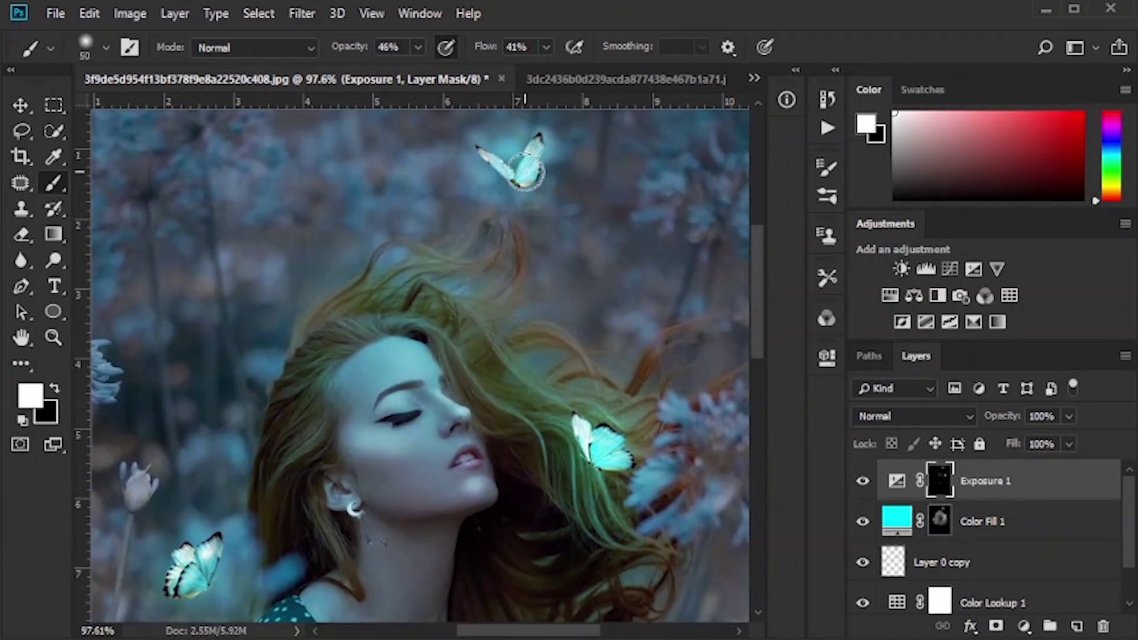
pyautogui.press('[')
pyautogui.press('[')
pyautogui.press('[')
pyautogui.scroll(-3, 431, 470)
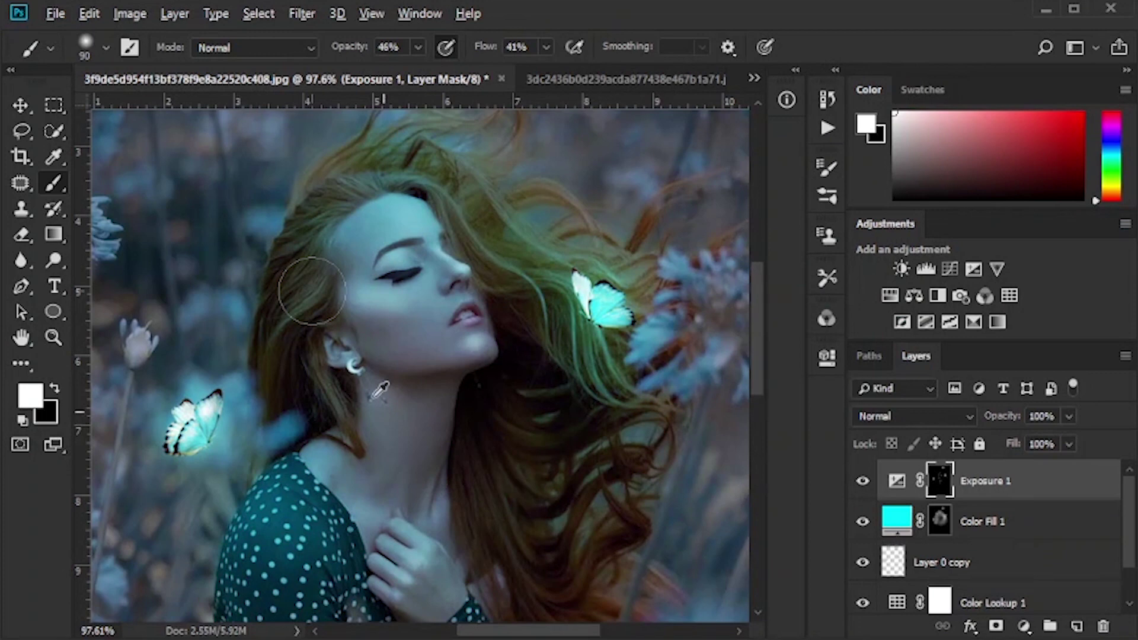
pyautogui.scroll(-2, 355, 178)
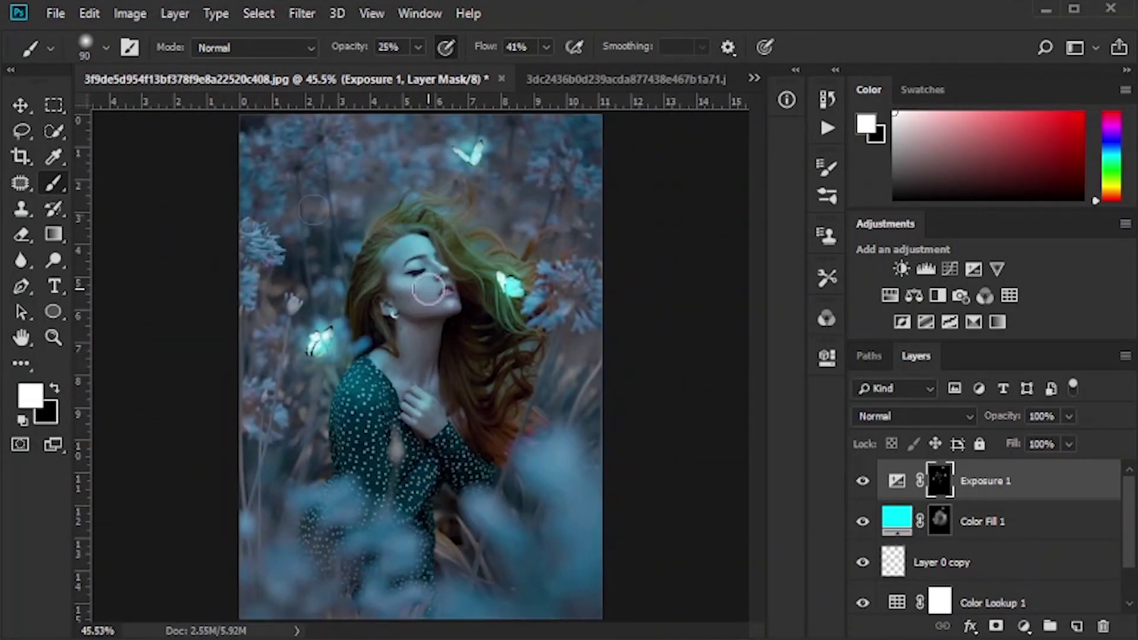
pyautogui.press('v')
pyautogui.click(715, 388)
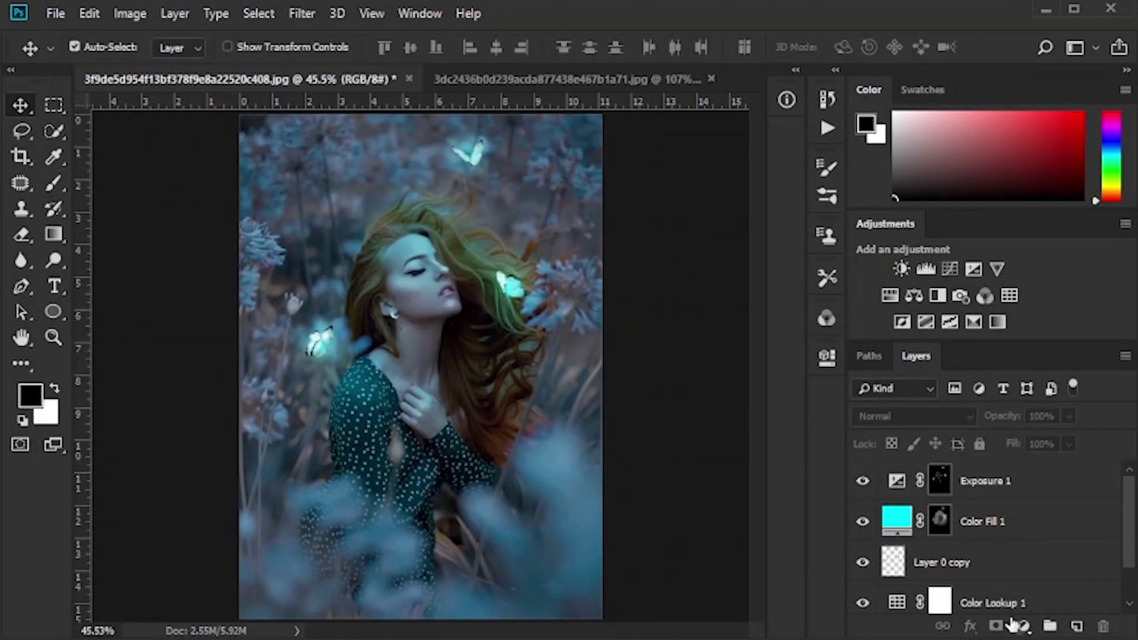
# - Open the Create new fill or adjustment layer menu in the Layers panel
pyautogui.click(1022, 627)
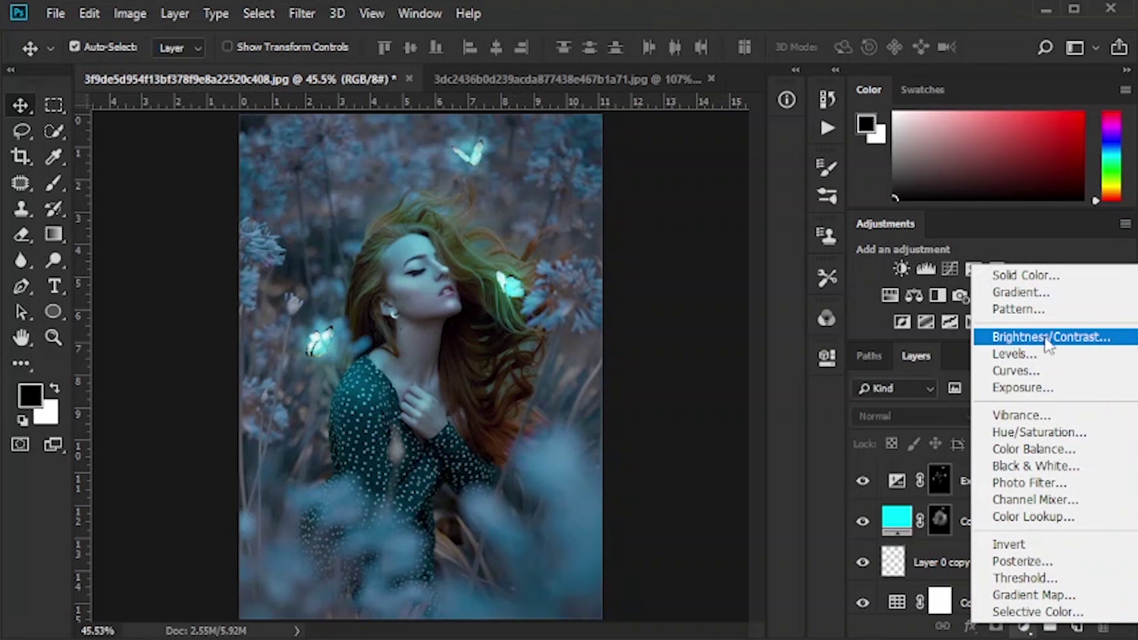